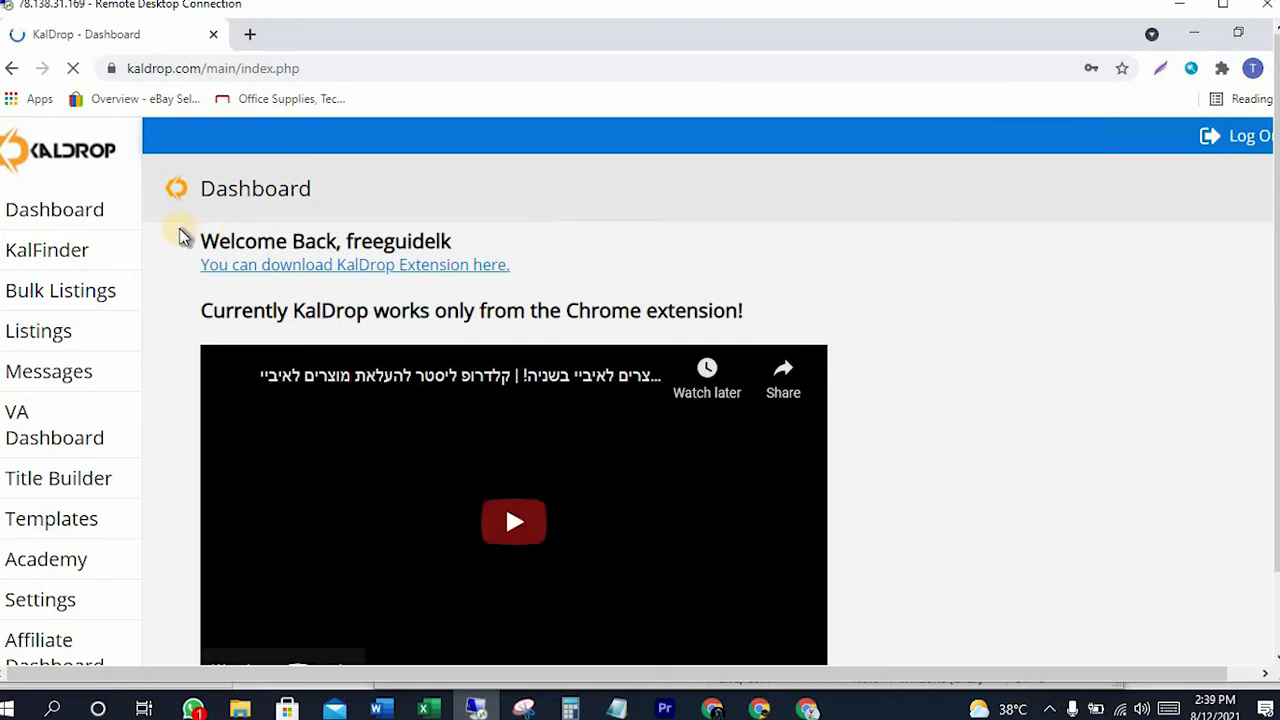
# Save the account's login credentials in the browser on this device only.
pyautogui.click(66, 257)
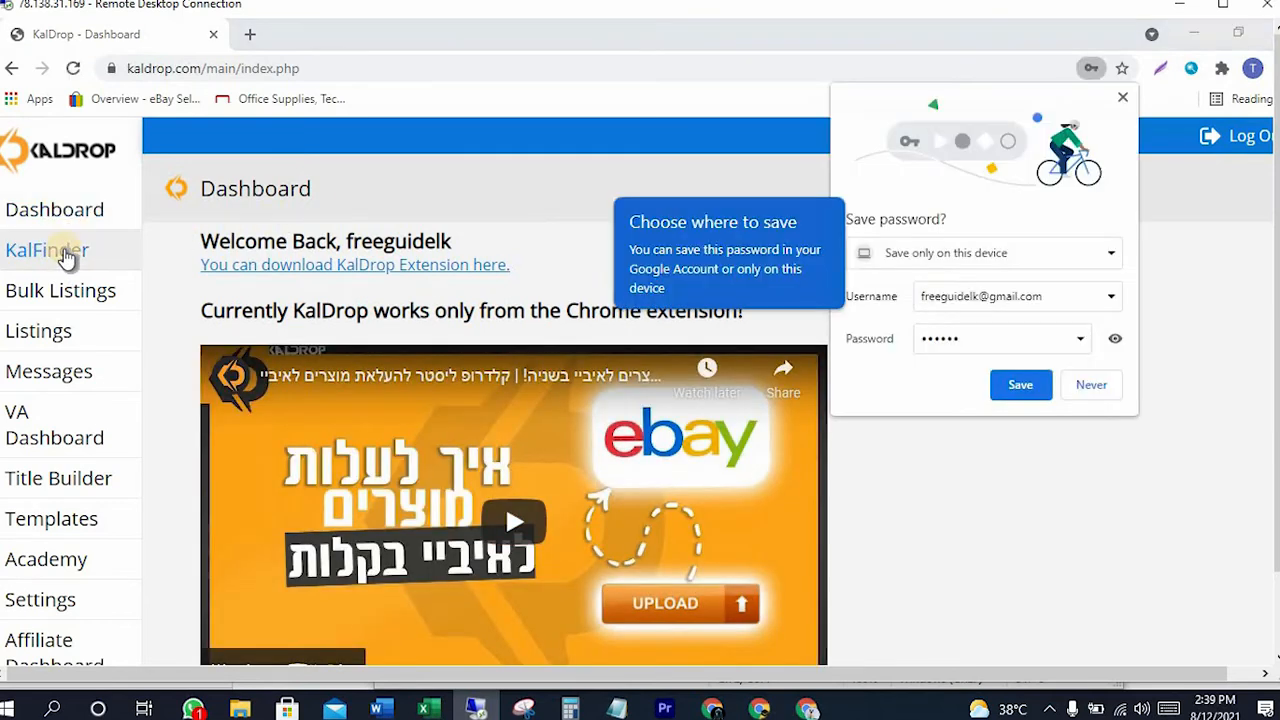
pyautogui.click(1015, 388)
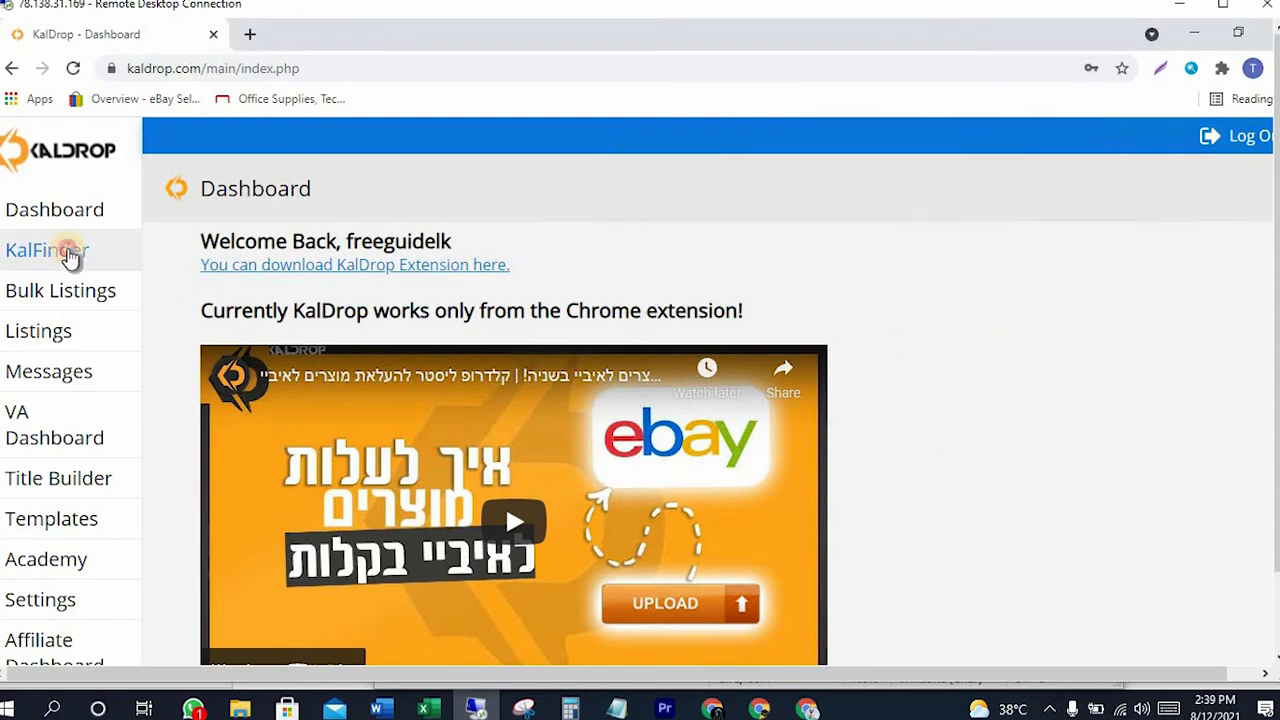
# Look through the Bulk Listings and Listings pages to see how KalDrop is meant to be used.
pyautogui.click(62, 288)
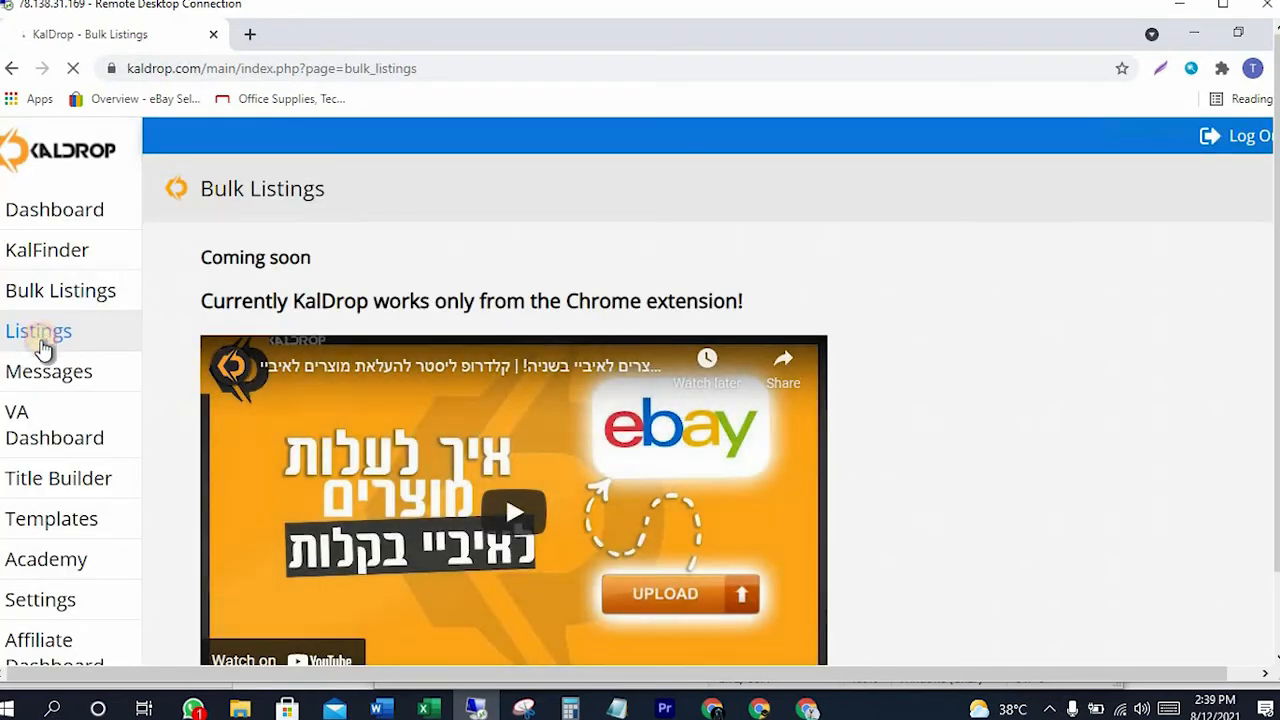
pyautogui.click(45, 336)
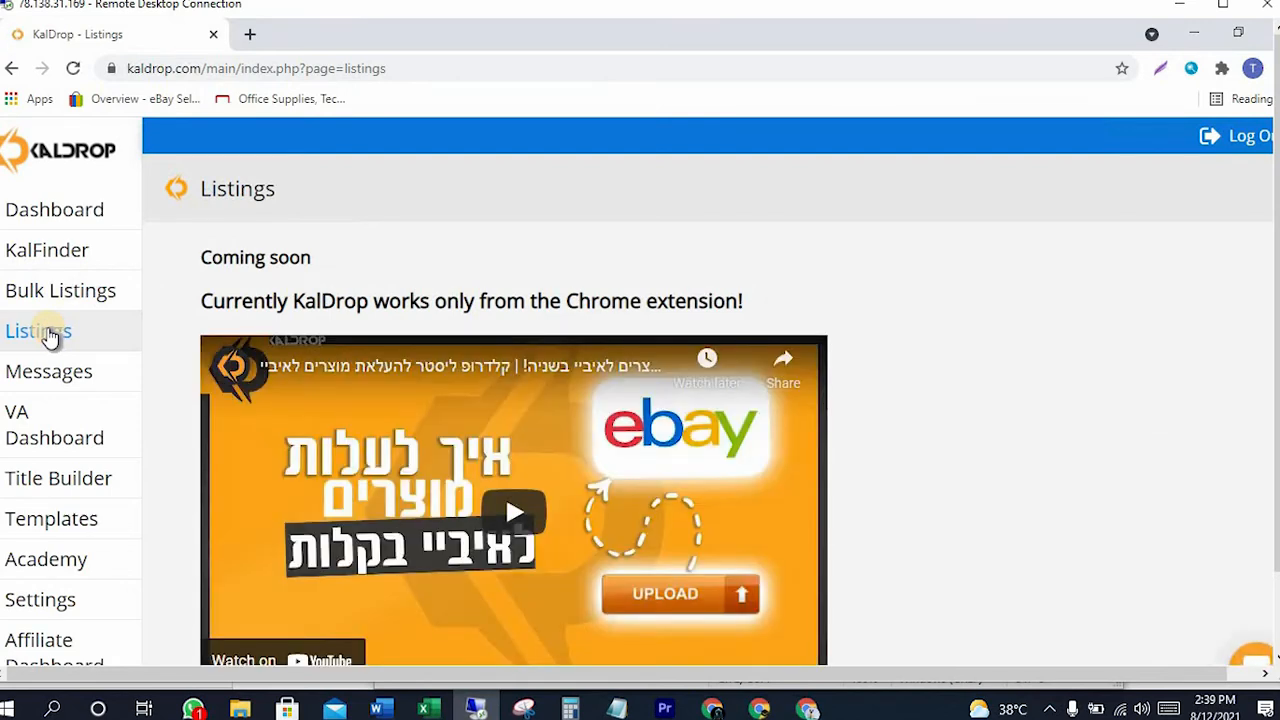
pyautogui.moveTo(196, 307); pyautogui.dragTo(745, 300)
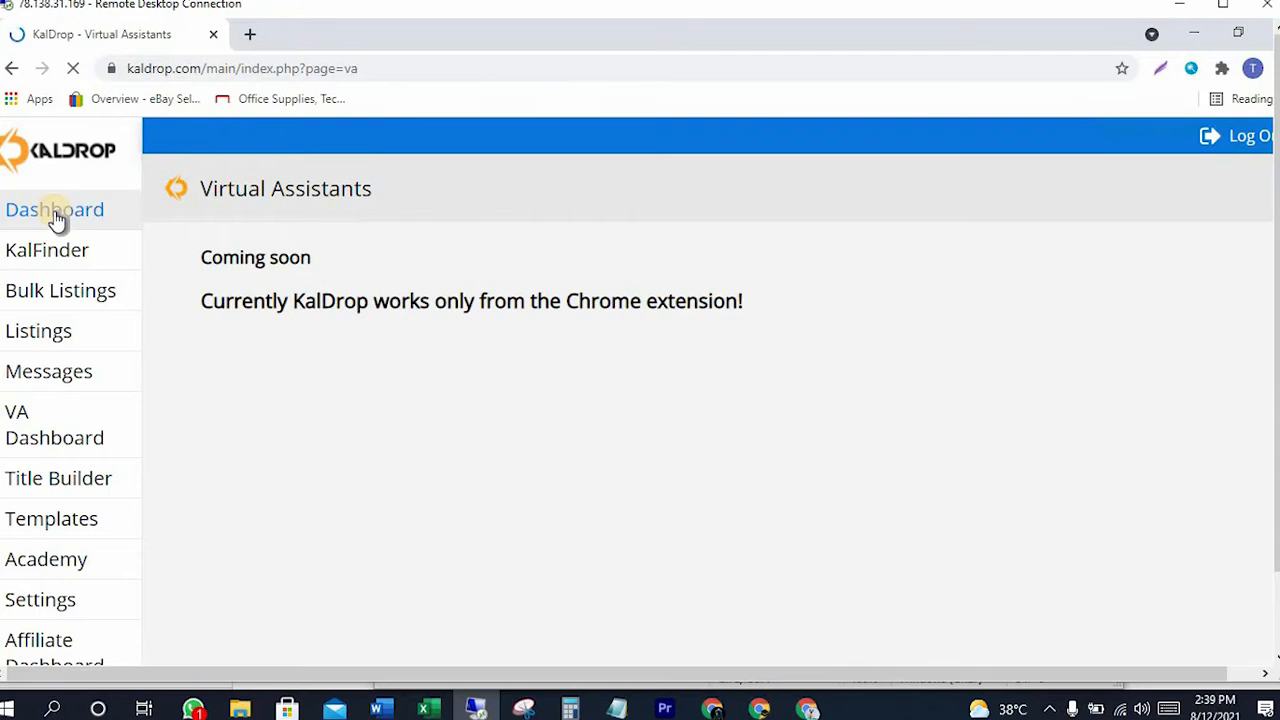
# Add the KalDrop extension to Chrome through the download link on the KalDrop dashboard.
pyautogui.click(56, 220)
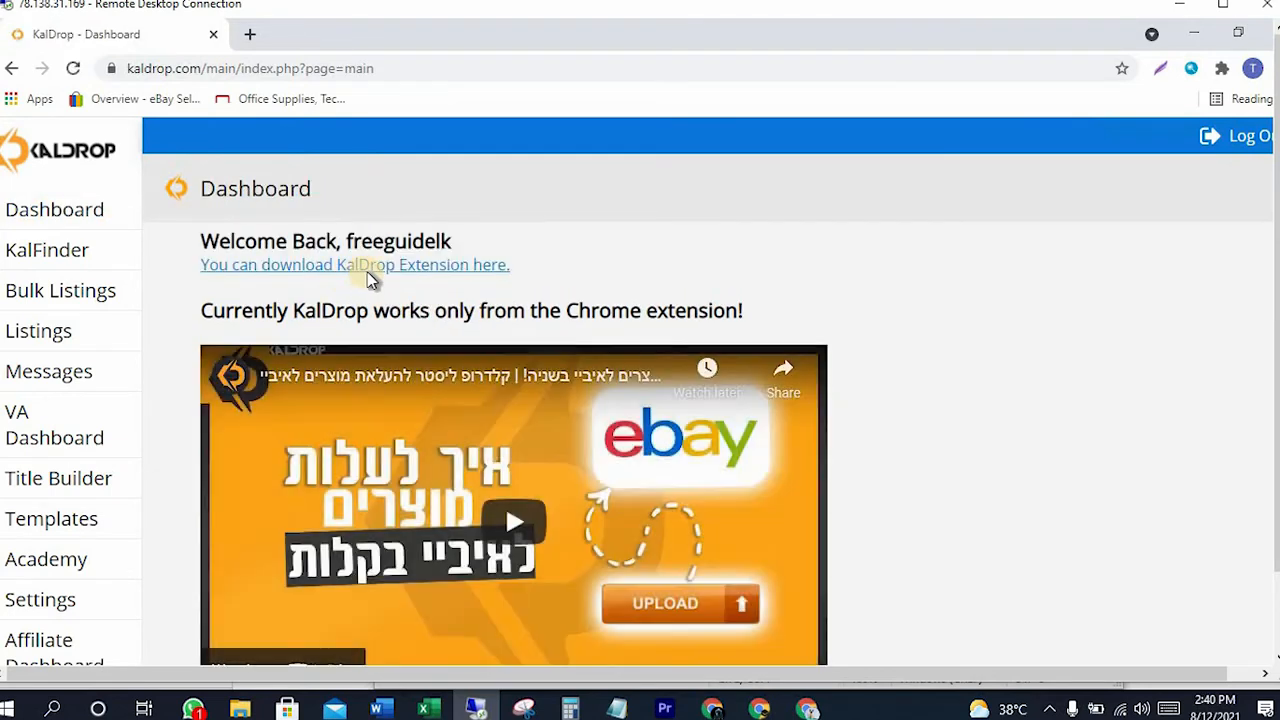
pyautogui.click(372, 272)
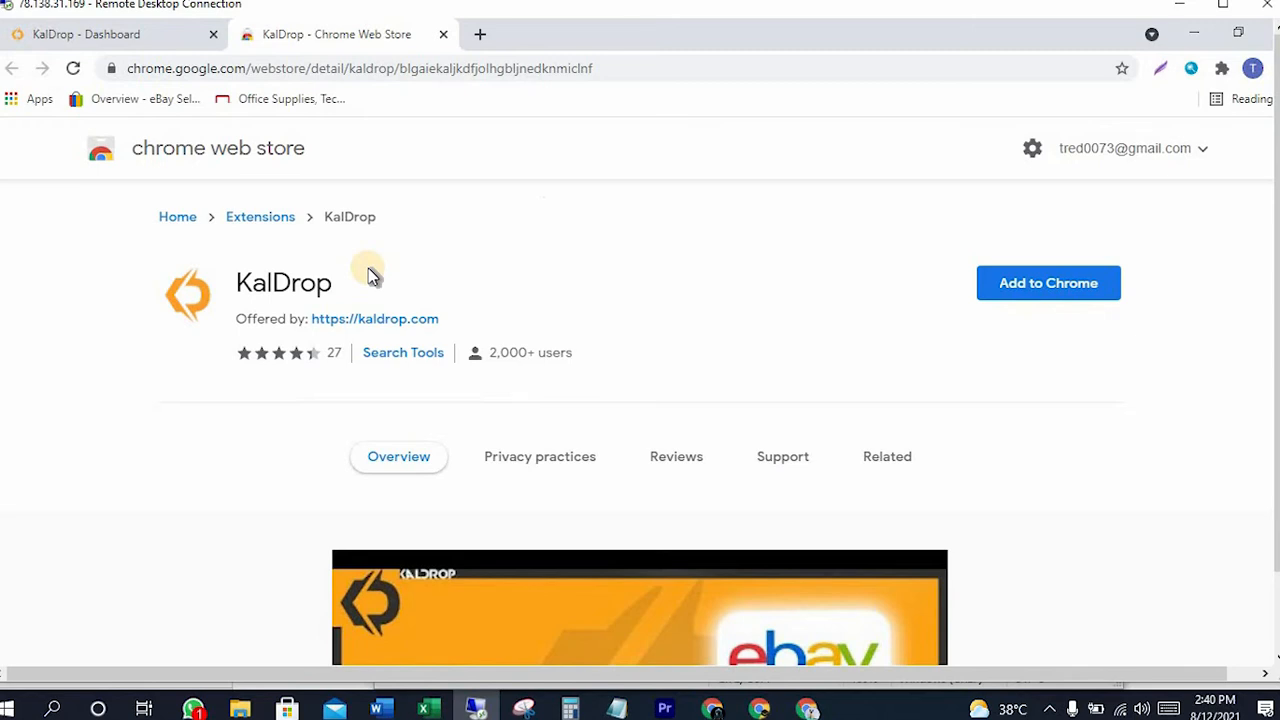
pyautogui.click(1086, 283)
pyautogui.click(666, 334)
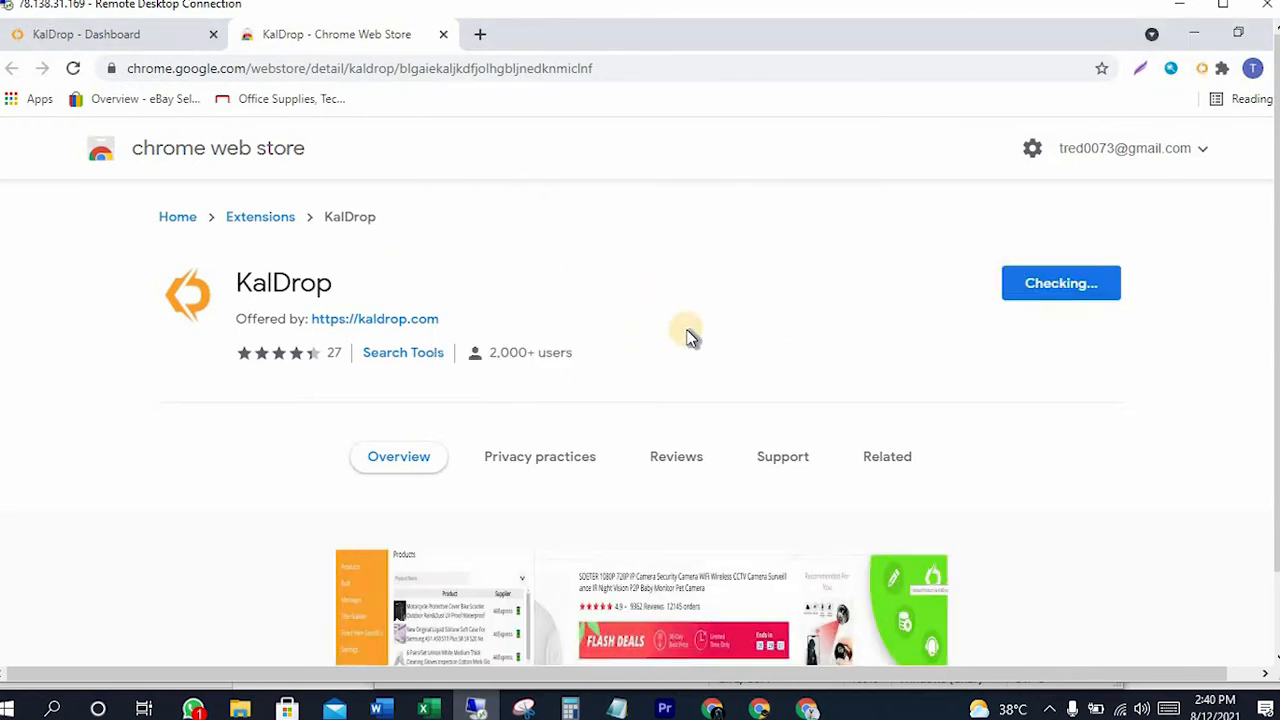
# Pin the KalDrop extension in the browser and open its login form.
pyautogui.click(1220, 68)
pyautogui.click(1177, 208)
pyautogui.click(1191, 68)
# Log in to the KalDrop extension with the account e-mail and password, choosing to stay logged in, and go to its Bulk section.
pyautogui.click(618, 299)
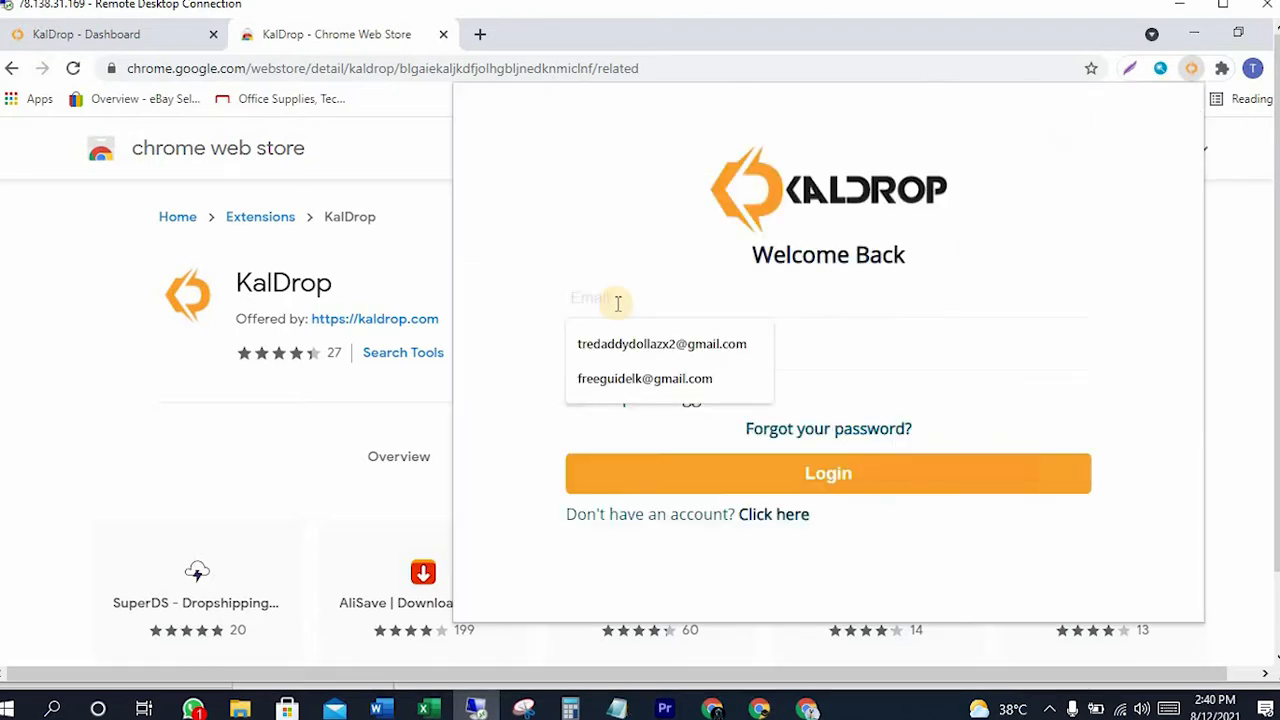
pyautogui.click(600, 377)
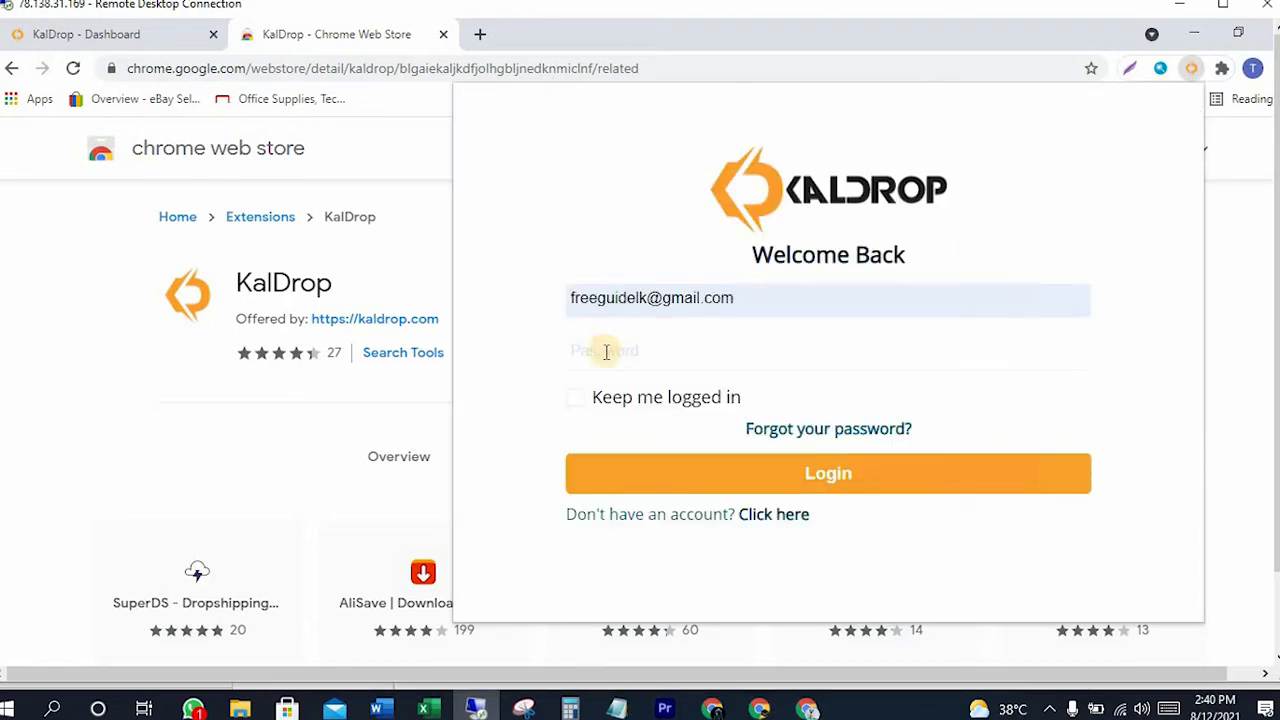
pyautogui.click(606, 369)
pyautogui.write('••••••')
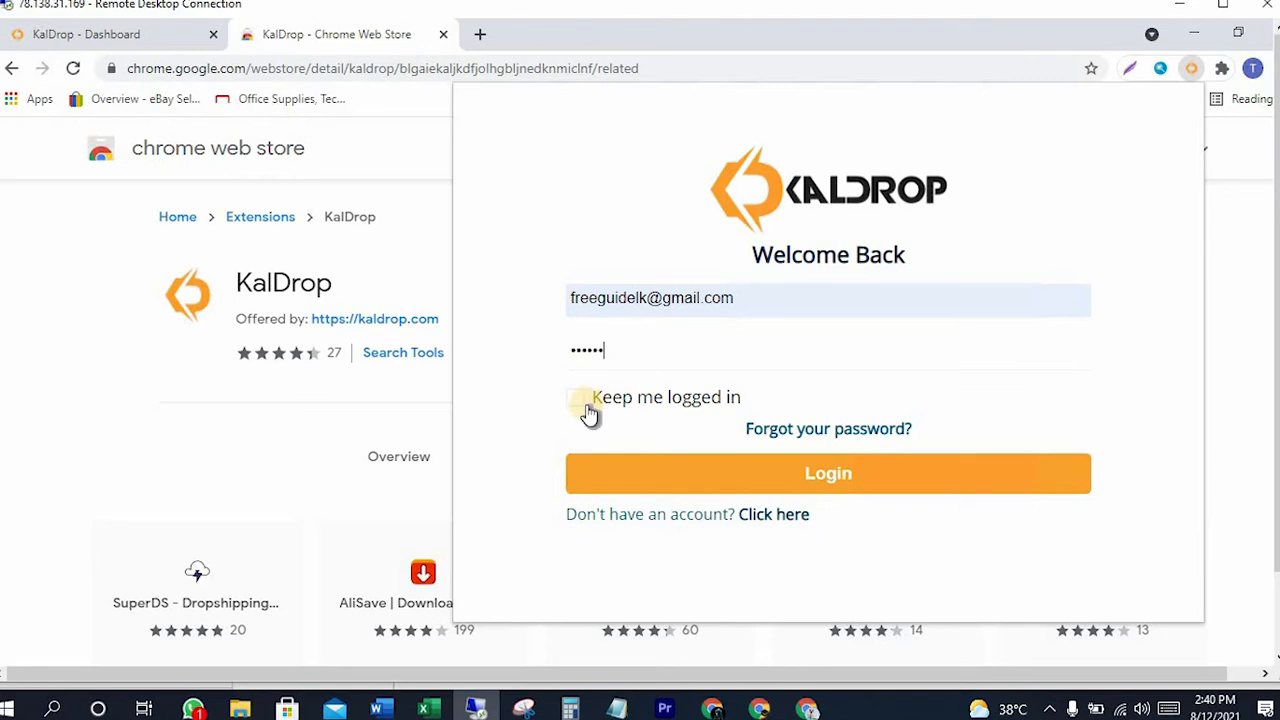
pyautogui.click(586, 400)
pyautogui.click(830, 472)
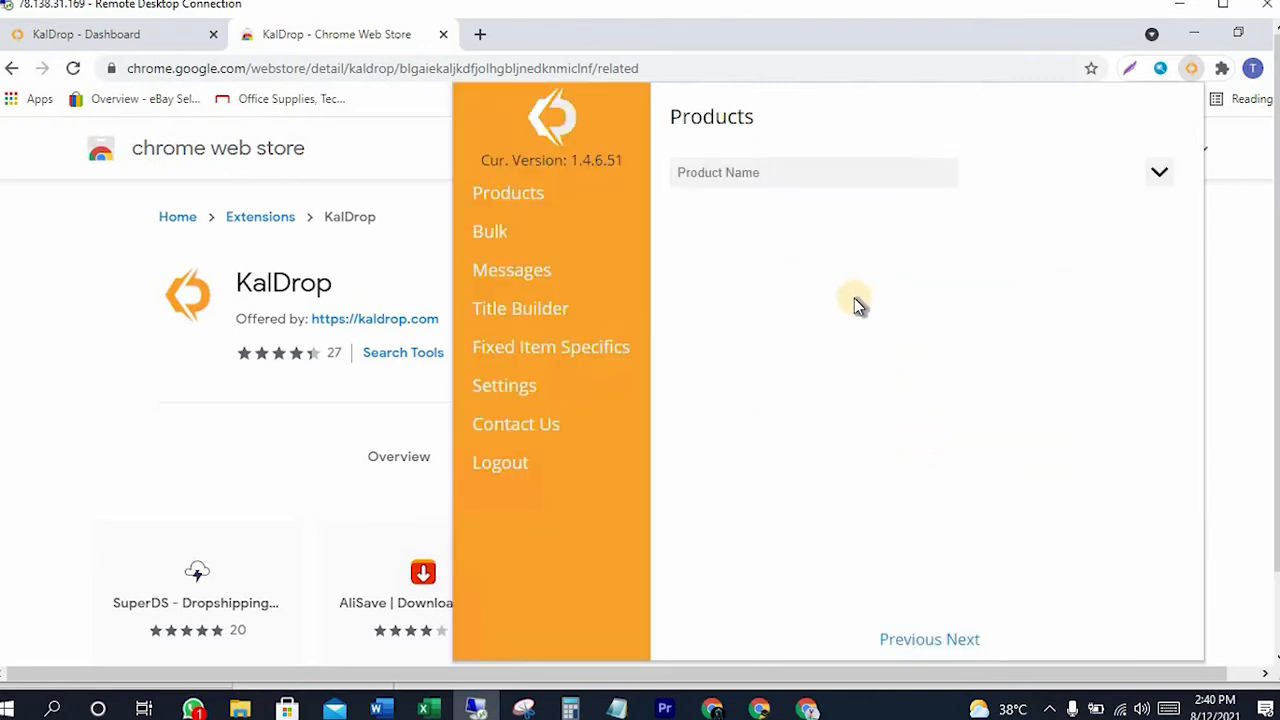
pyautogui.click(500, 226)
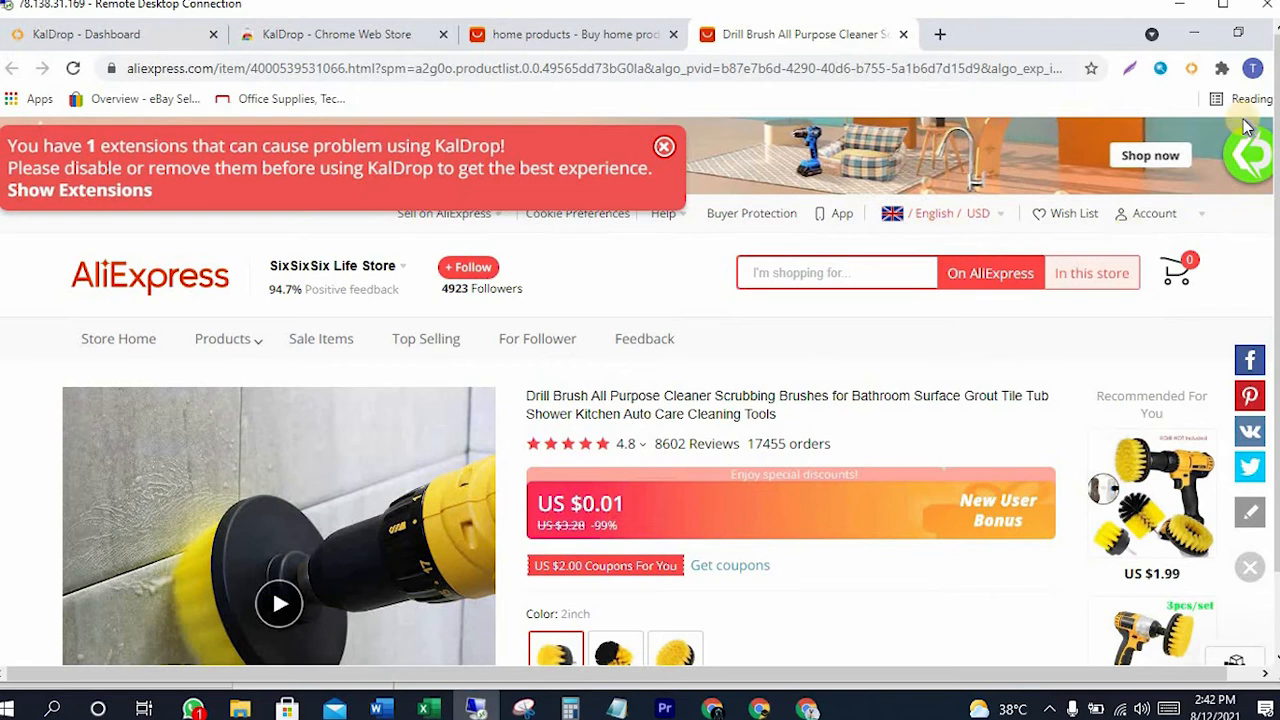
# Remove the second and third color variants of the AliExpress drill brush, keeping only 2inch.
pyautogui.scroll(-3, 665, 385)
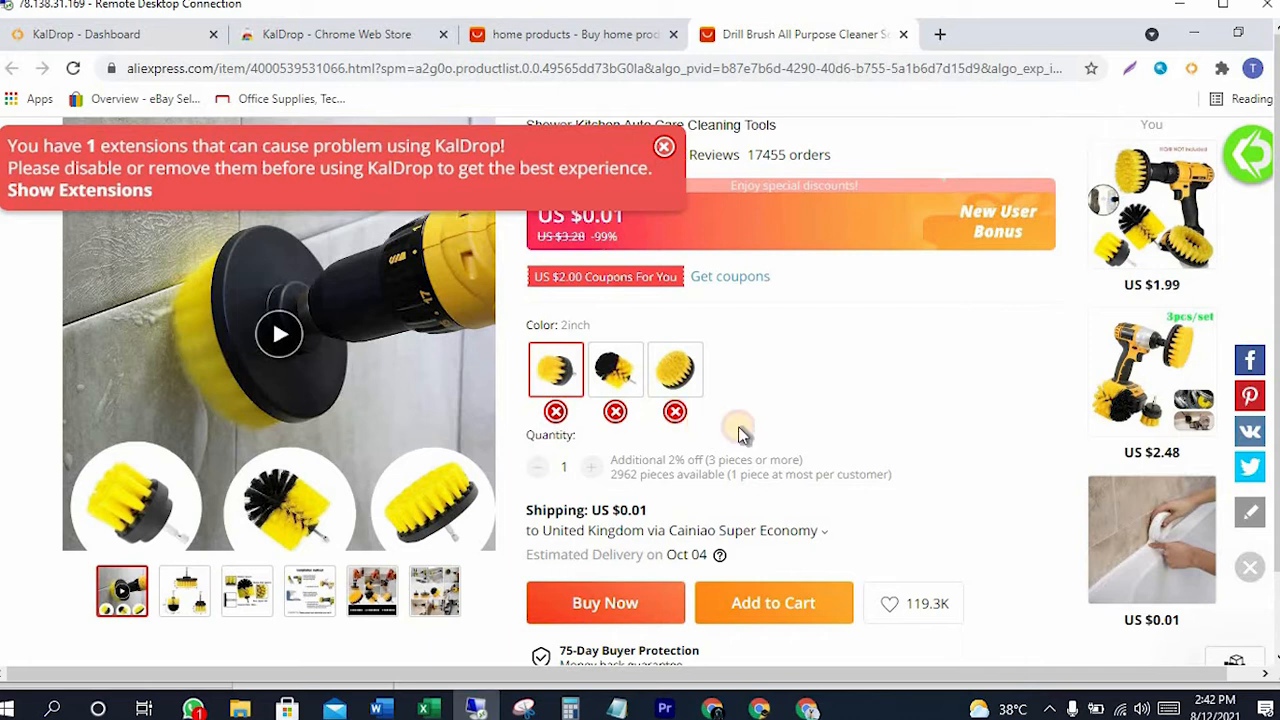
pyautogui.click(675, 411)
pyautogui.click(615, 413)
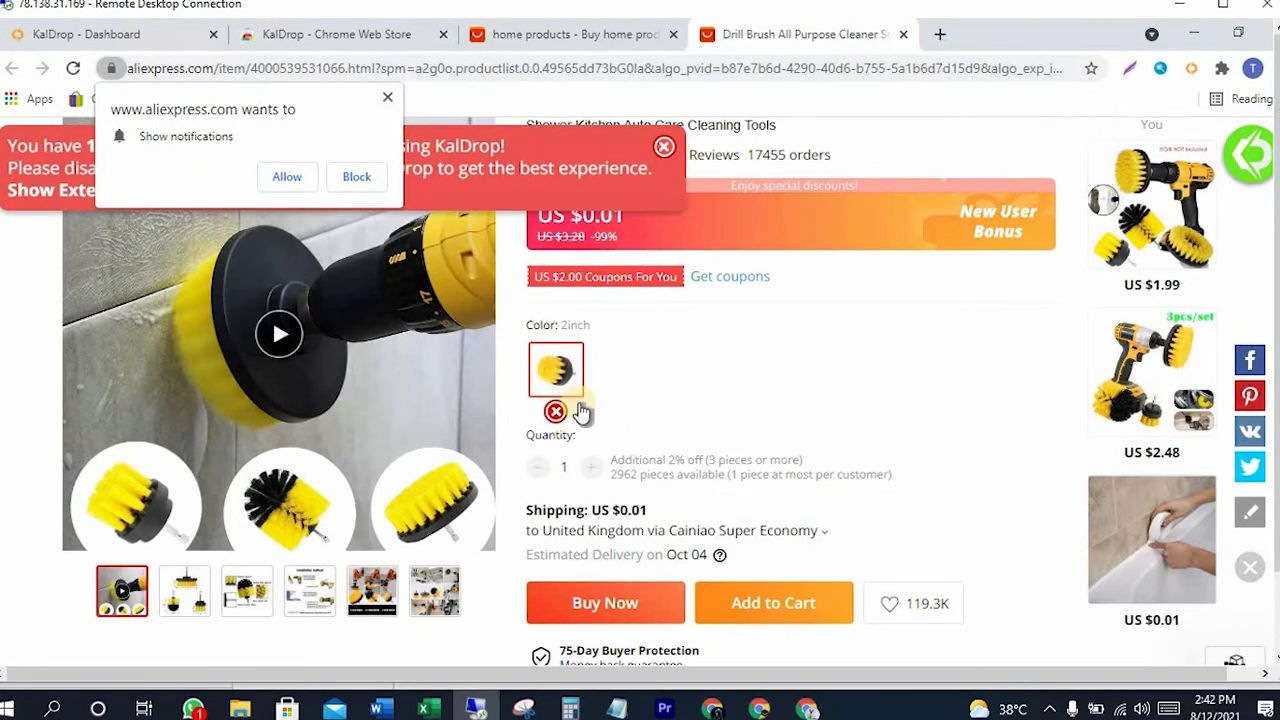
# Set the drill brush's shipping method to AliExpress Standard Shipping and dismiss the site's notification request.
pyautogui.click(769, 530)
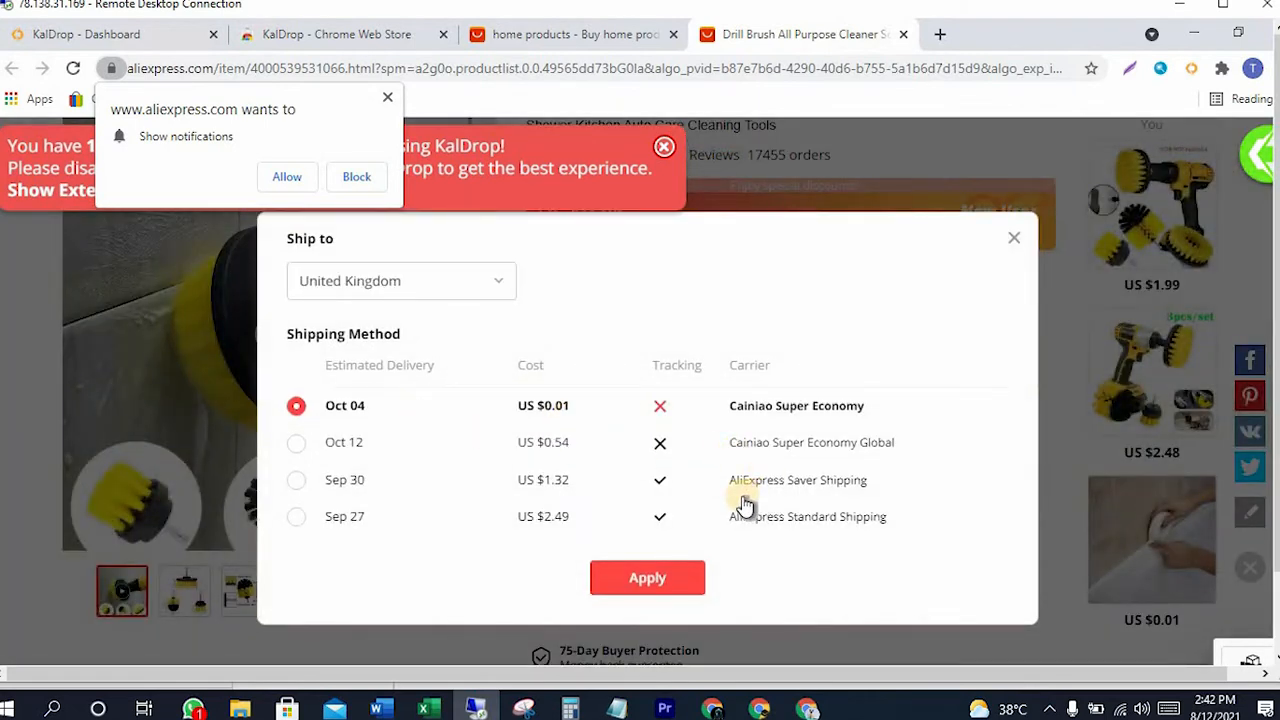
pyautogui.click(417, 530)
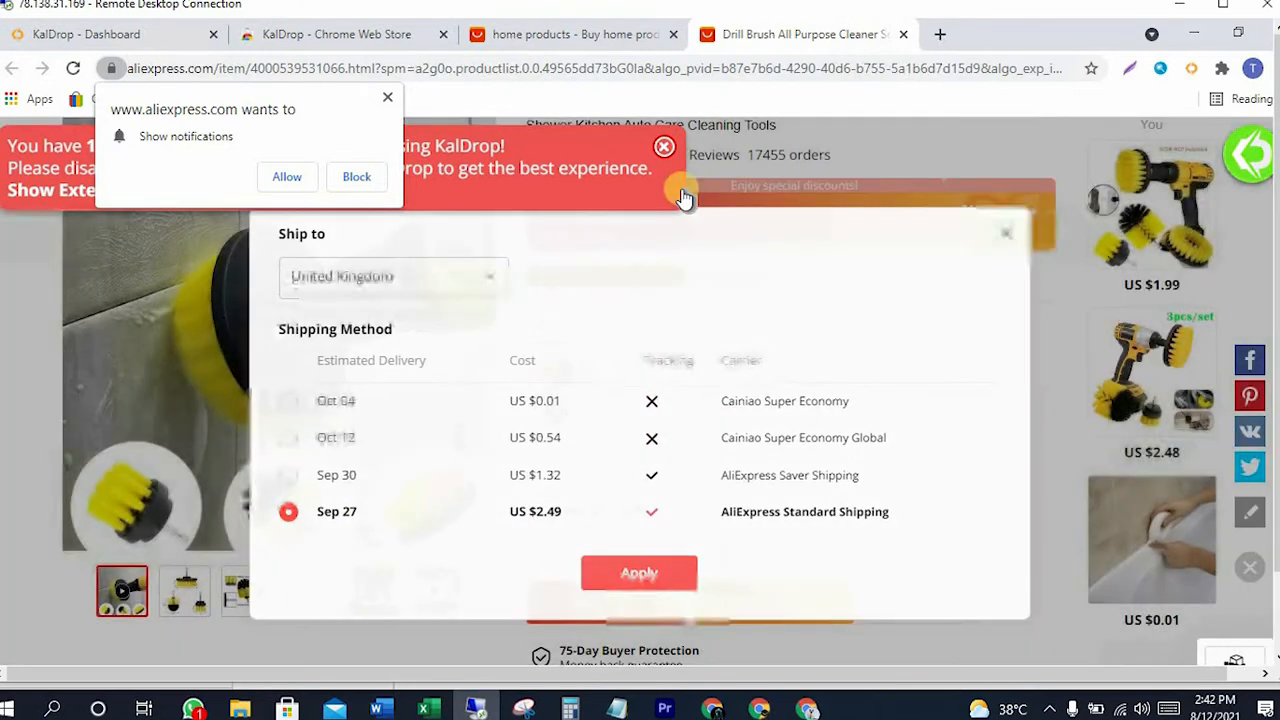
pyautogui.click(387, 97)
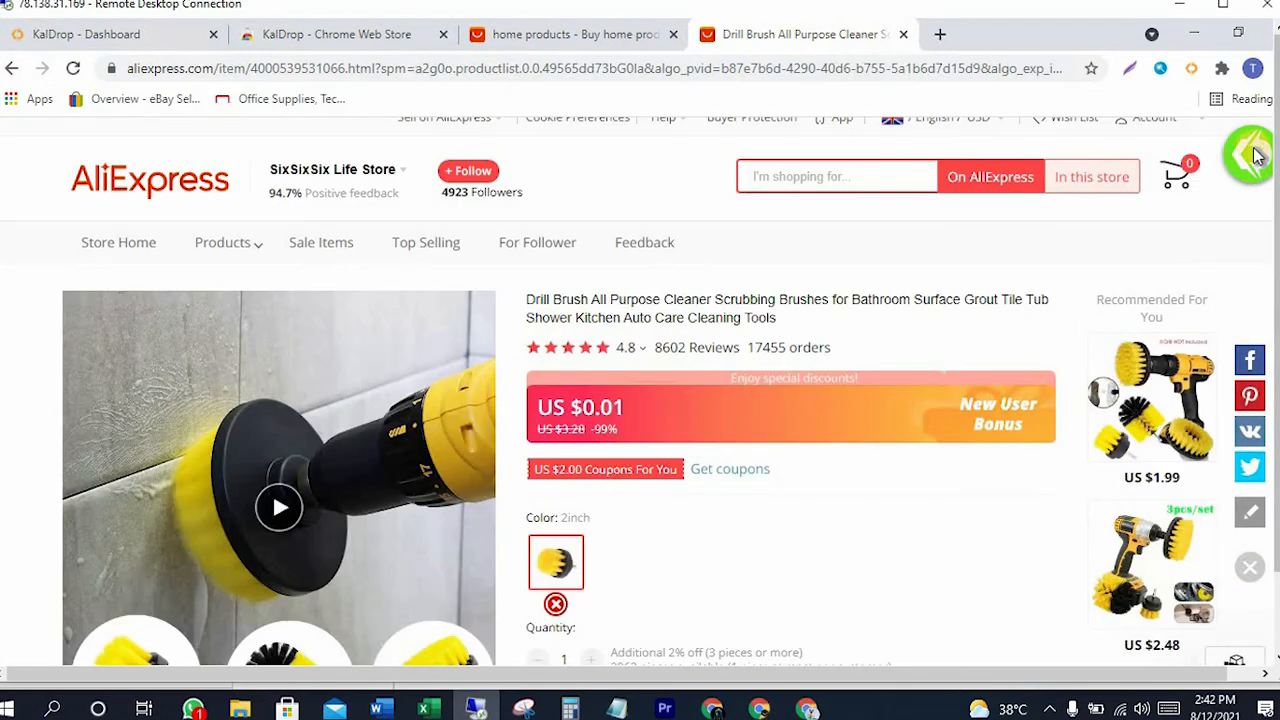
# Review the drill brush's title and selected images in the KalDrop product editor, closing it when finished.
pyautogui.click(1255, 155)
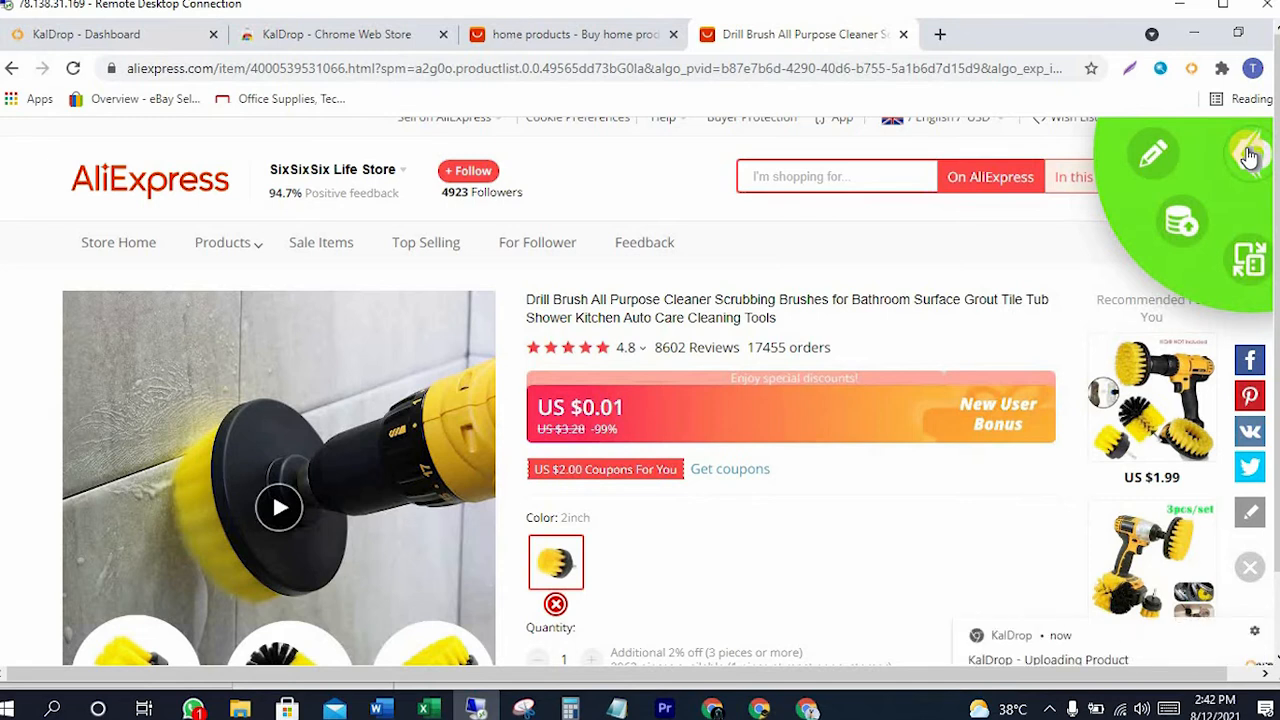
pyautogui.click(1155, 158)
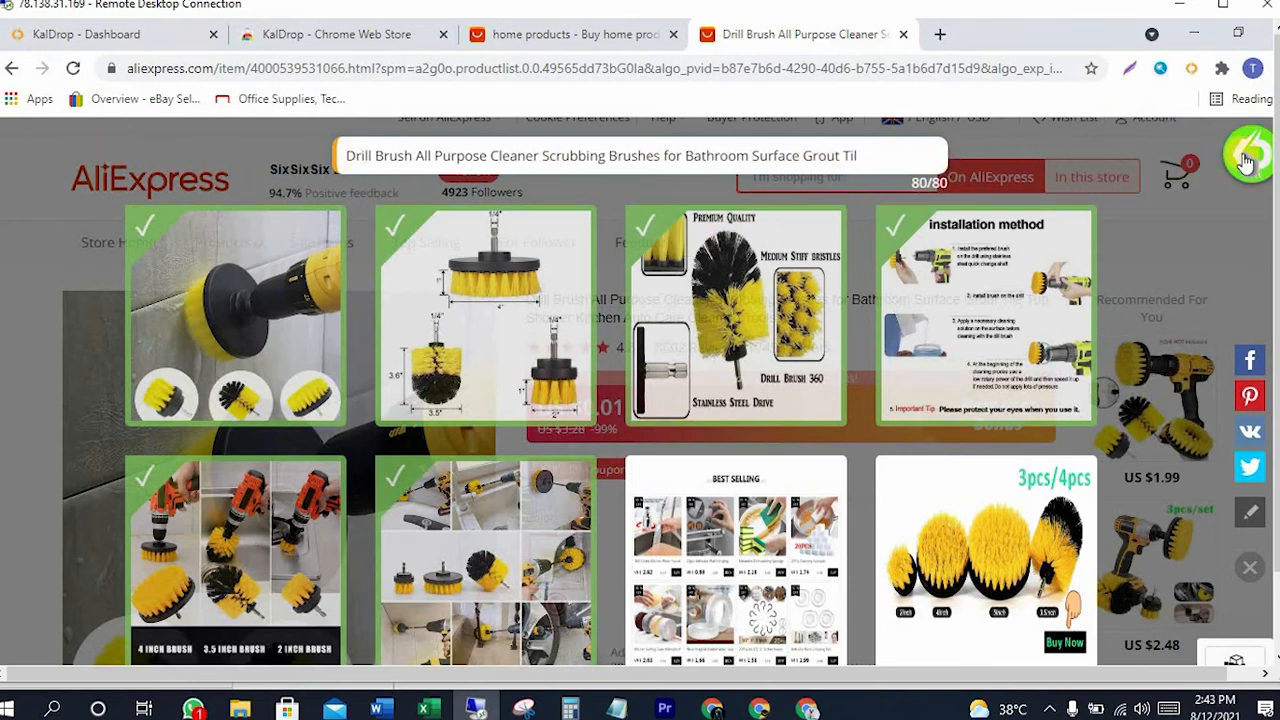
pyautogui.moveTo(1245, 160)
pyautogui.click(1155, 155)
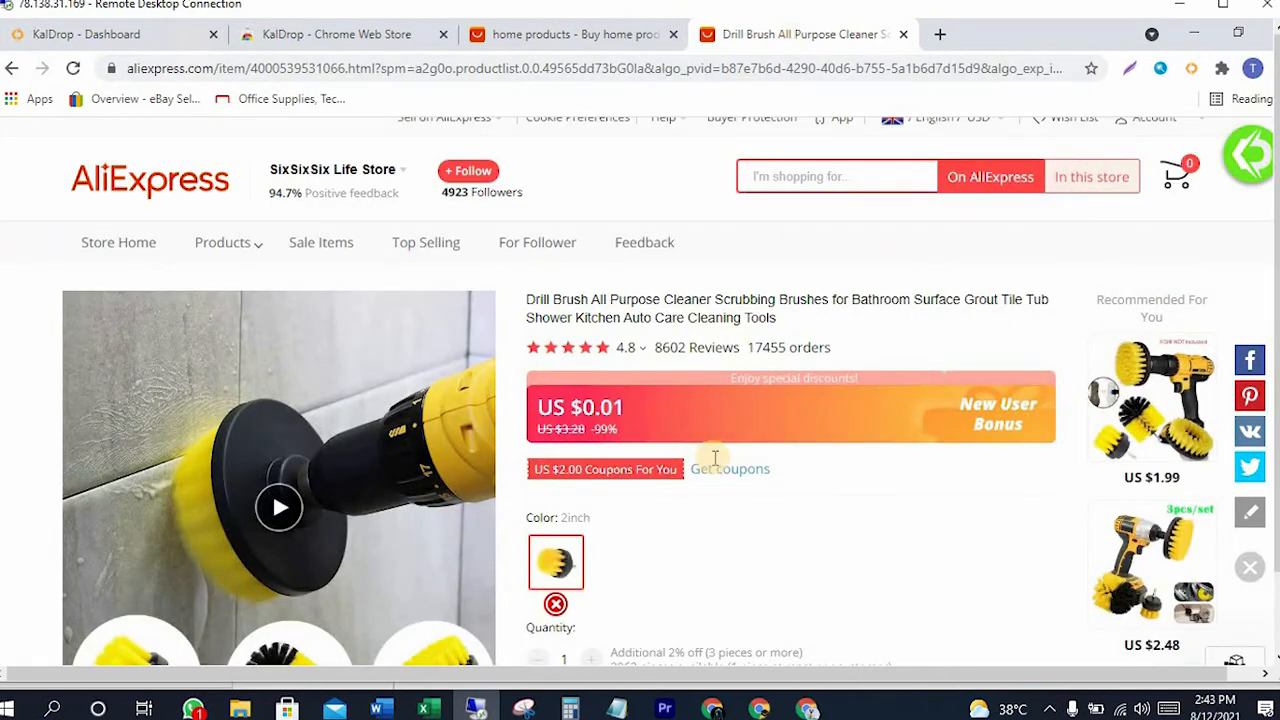
# Upload the drill brush product to an eBay listing draft with KalDrop.
pyautogui.scroll(-2, 715, 458)
pyautogui.scroll(1, 757, 457)
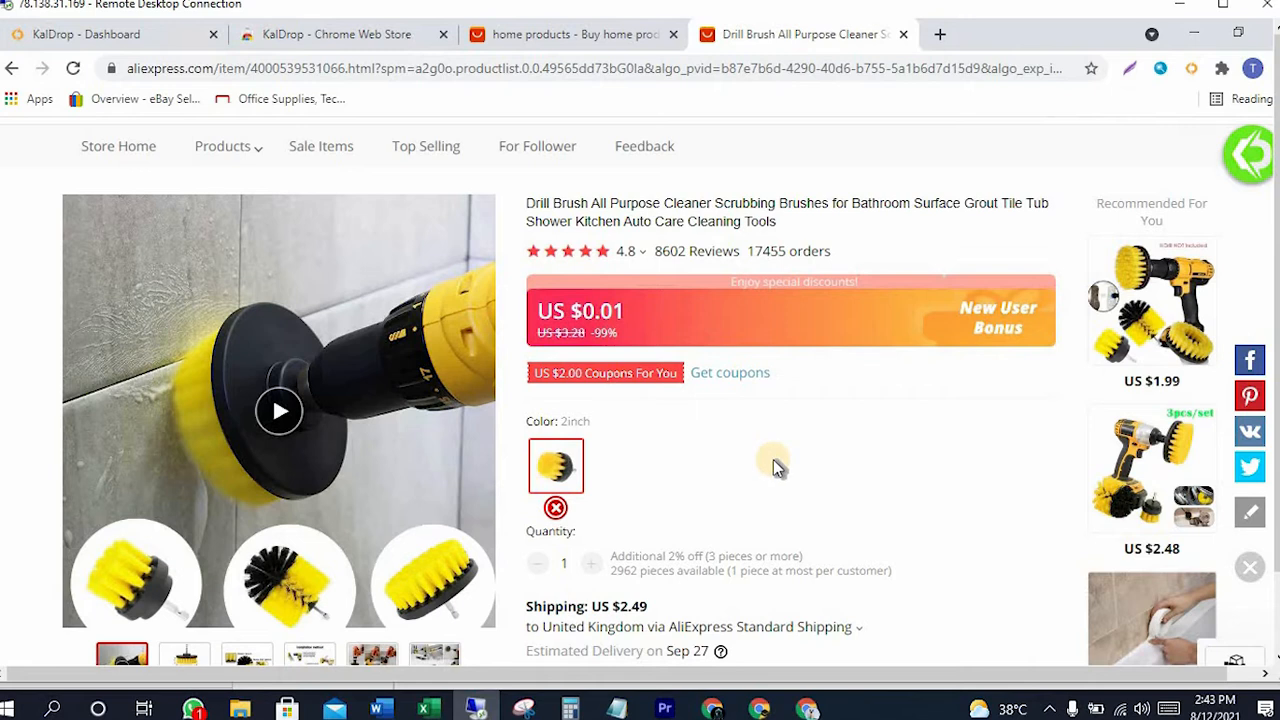
pyautogui.click(1250, 155)
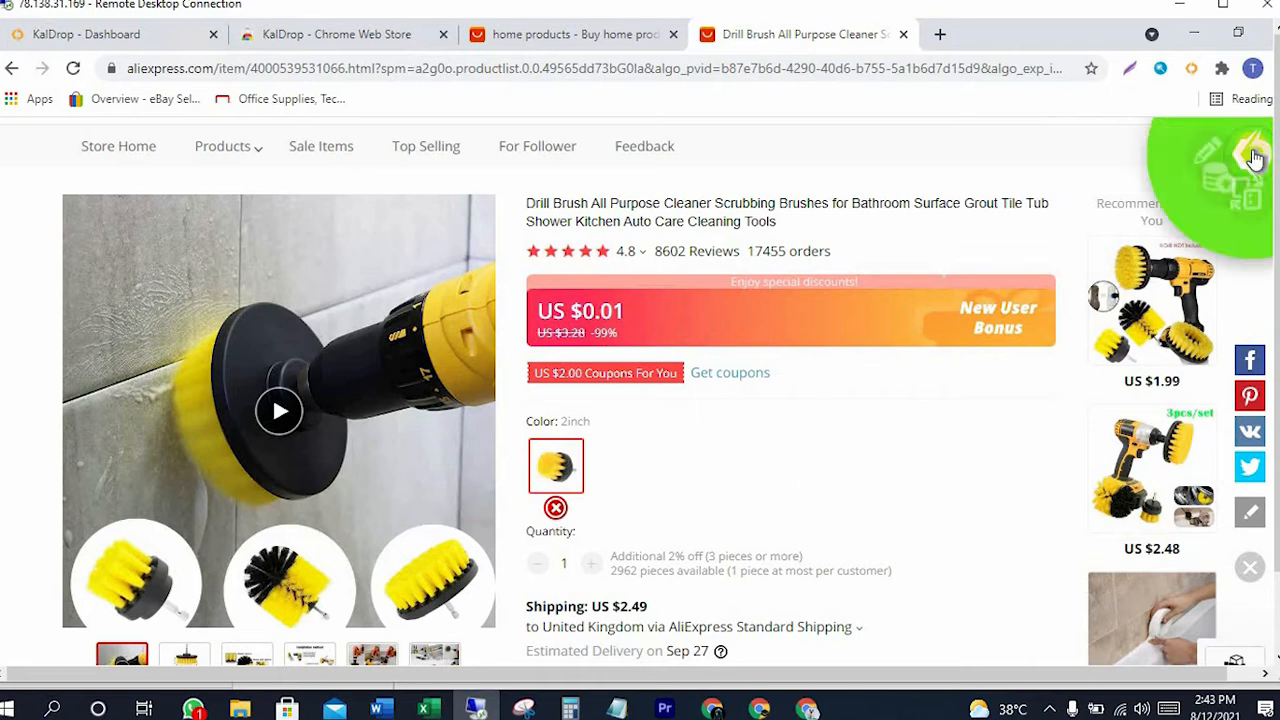
pyautogui.click(1252, 155)
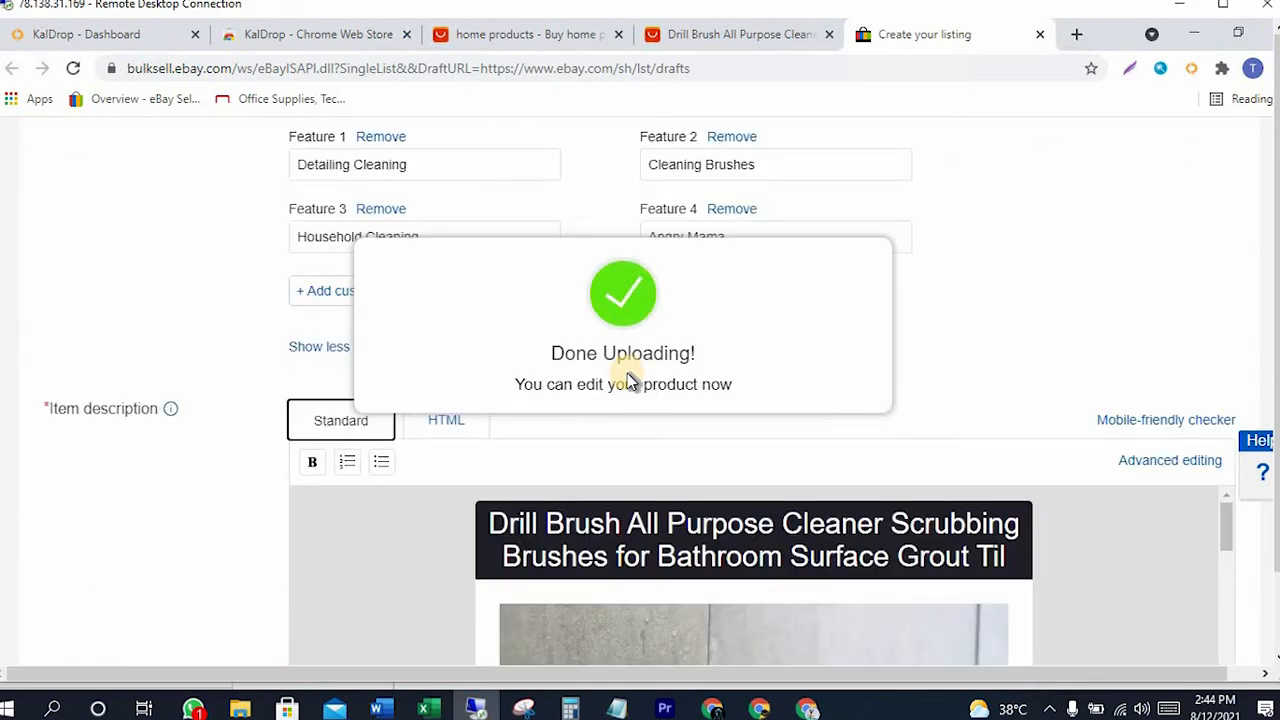
# Remove the cut-off word "Til" from the end of the eBay listing title.
pyautogui.scroll(5, 745, 372)
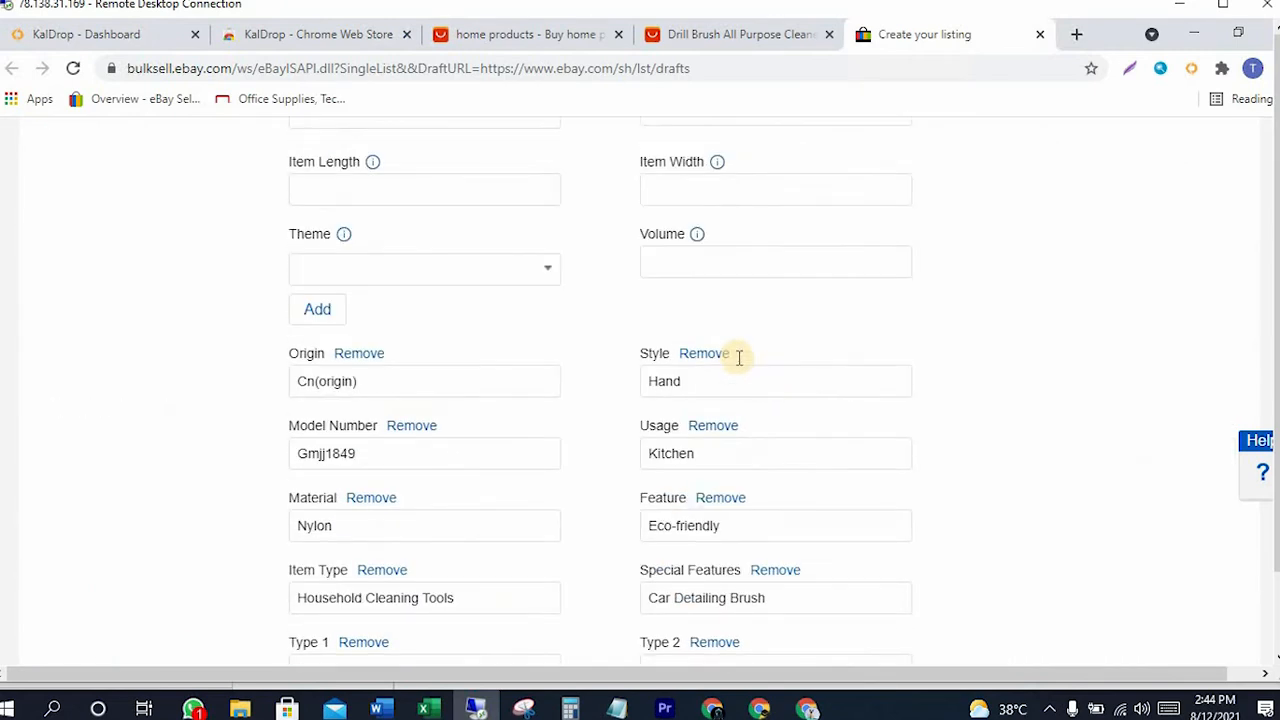
pyautogui.scroll(11, 676, 350)
pyautogui.scroll(20, 676, 350)
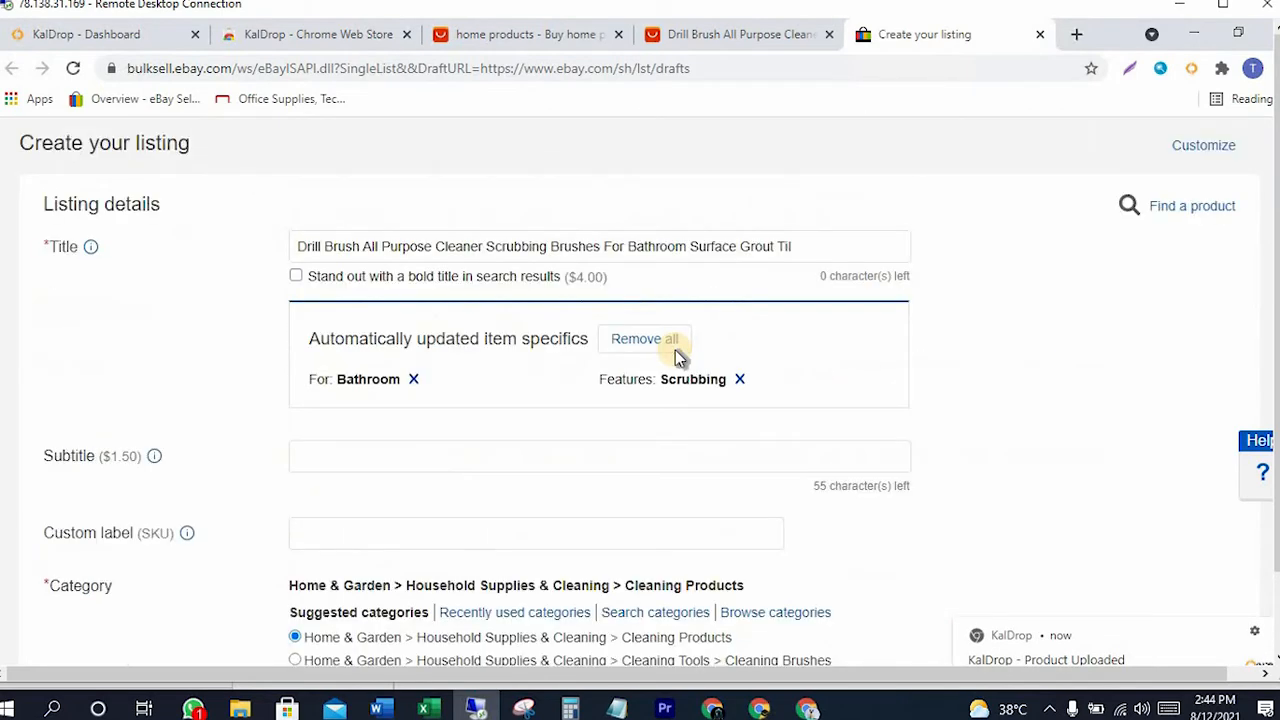
pyautogui.scroll(1, 675, 350)
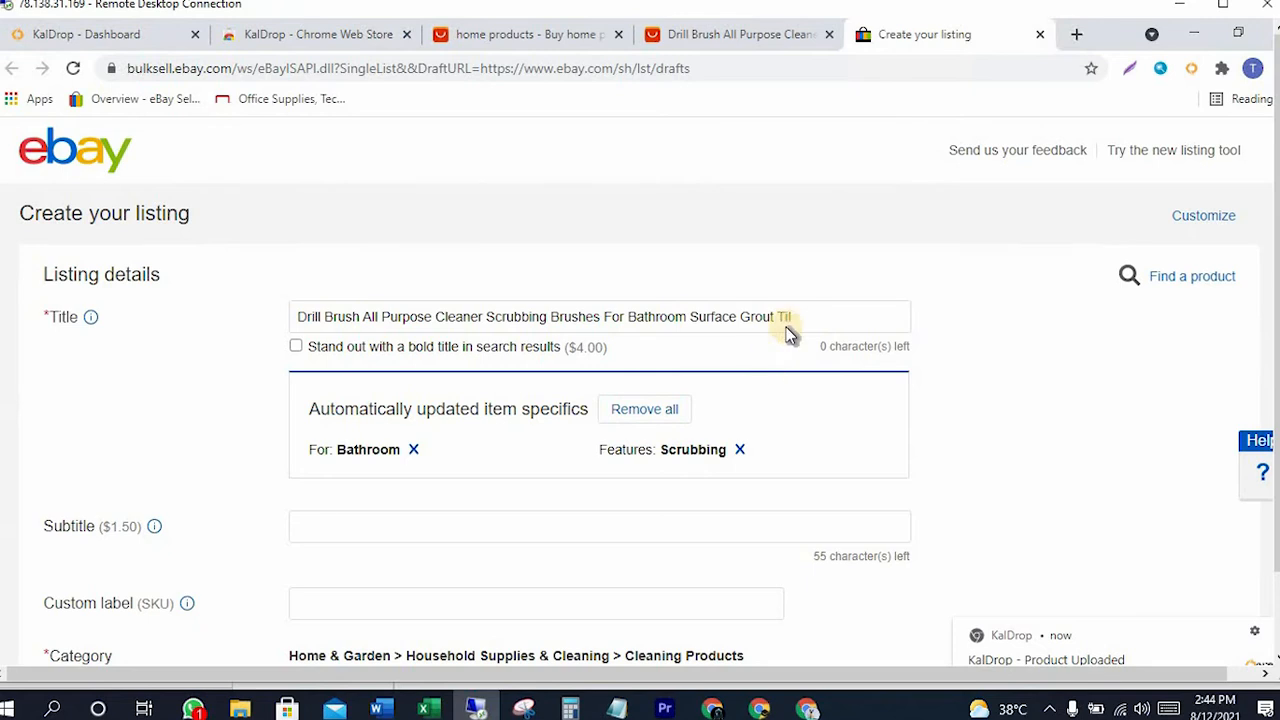
pyautogui.click(823, 317)
pyautogui.press('BackSpace')
pyautogui.press('BackSpace')
pyautogui.press('BackSpace')
pyautogui.press('BackSpace')
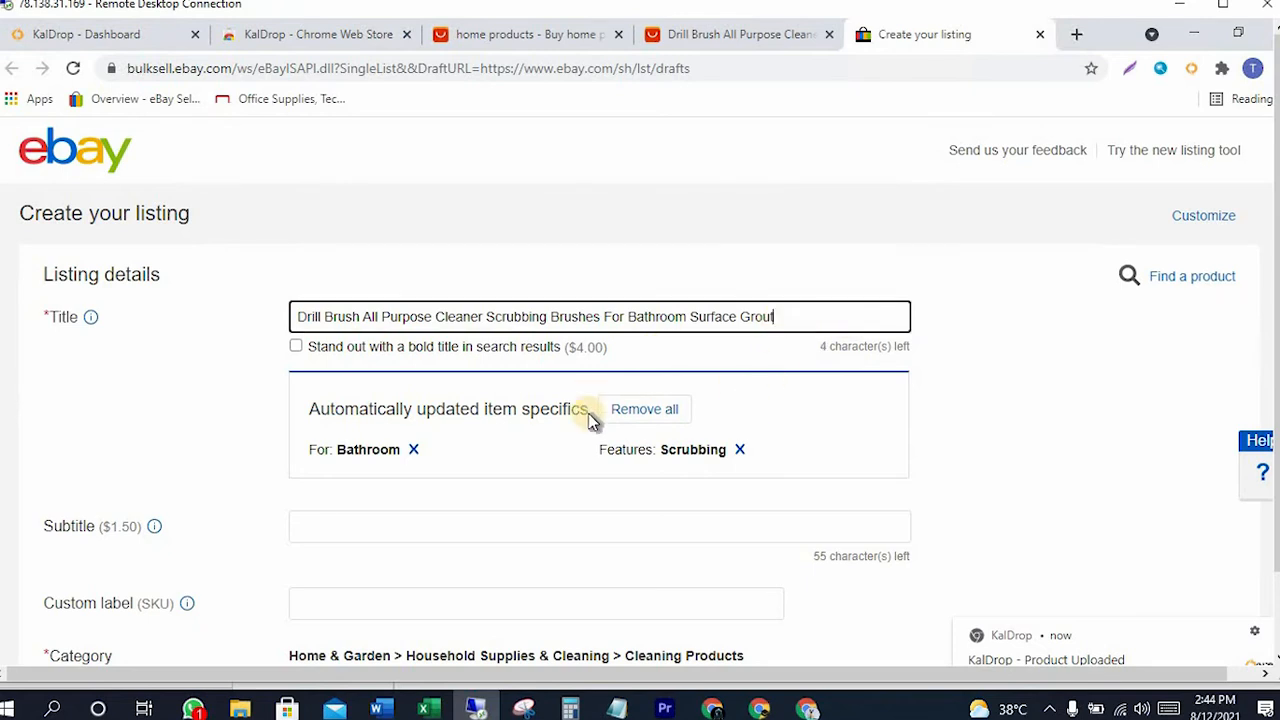
pyautogui.scroll(-2, 568, 437)
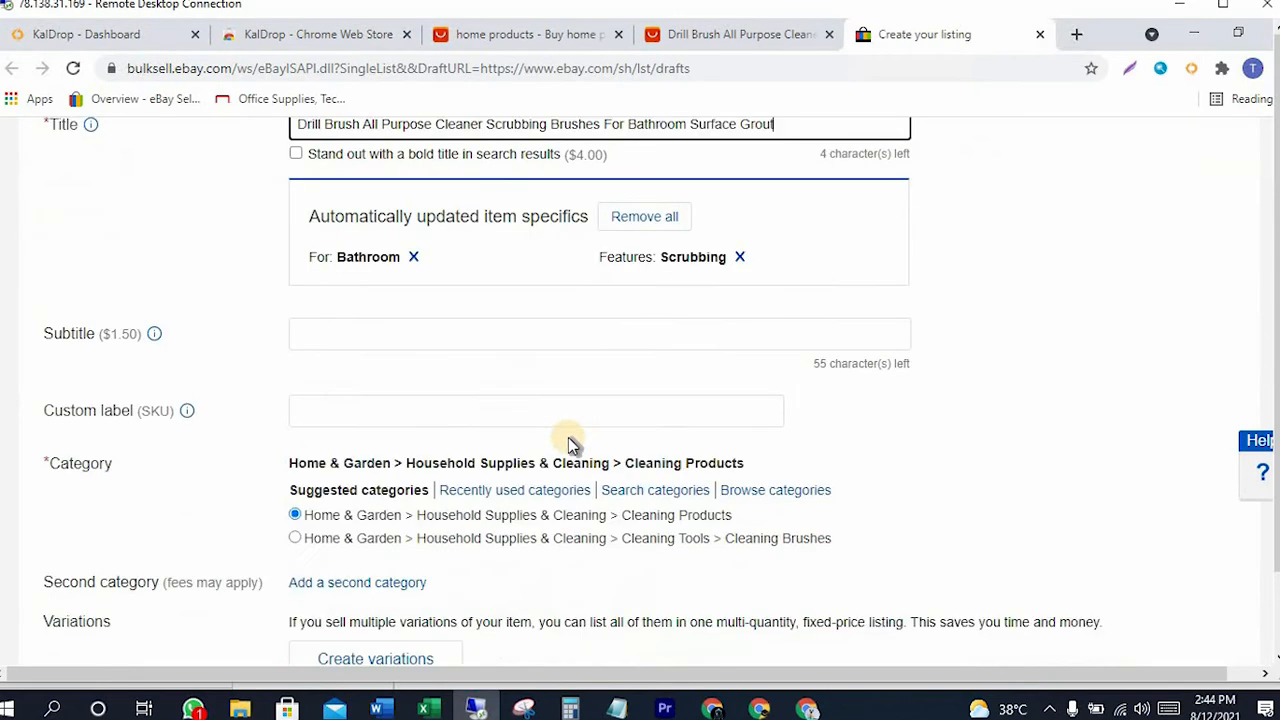
pyautogui.click(58, 415)
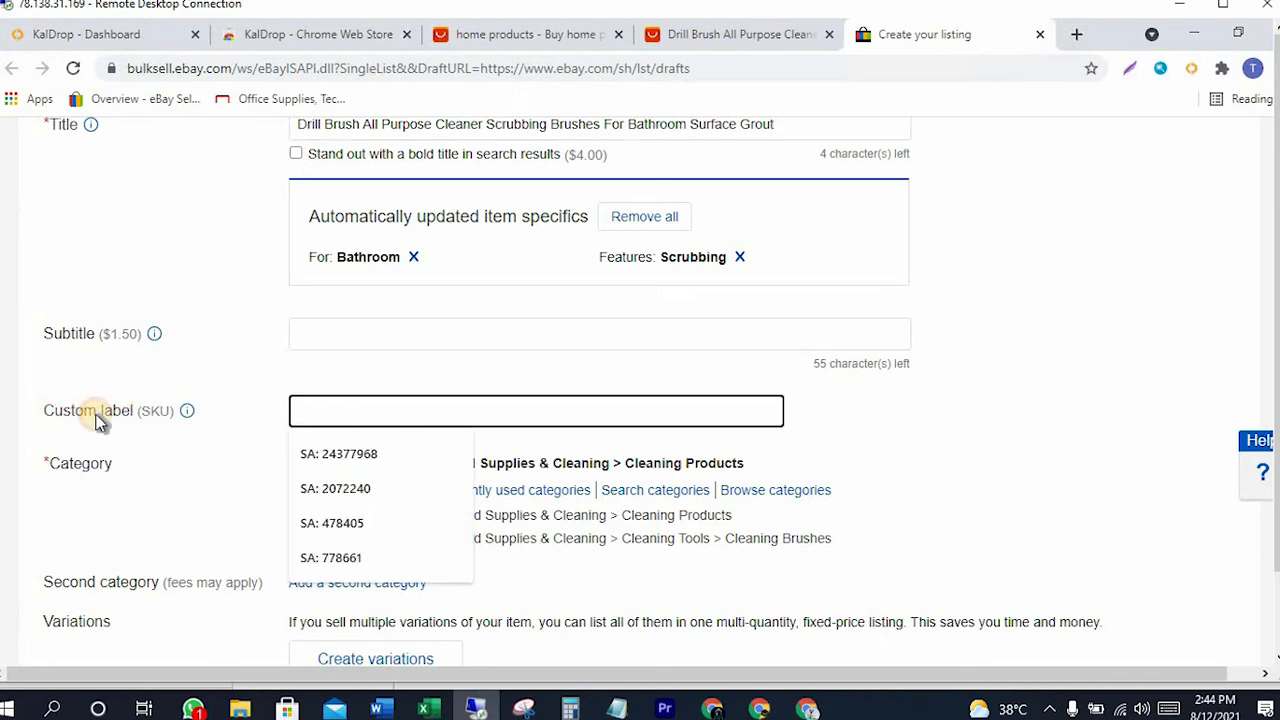
pyautogui.moveTo(96, 414); pyautogui.dragTo(72, 411)
pyautogui.click(366, 410)
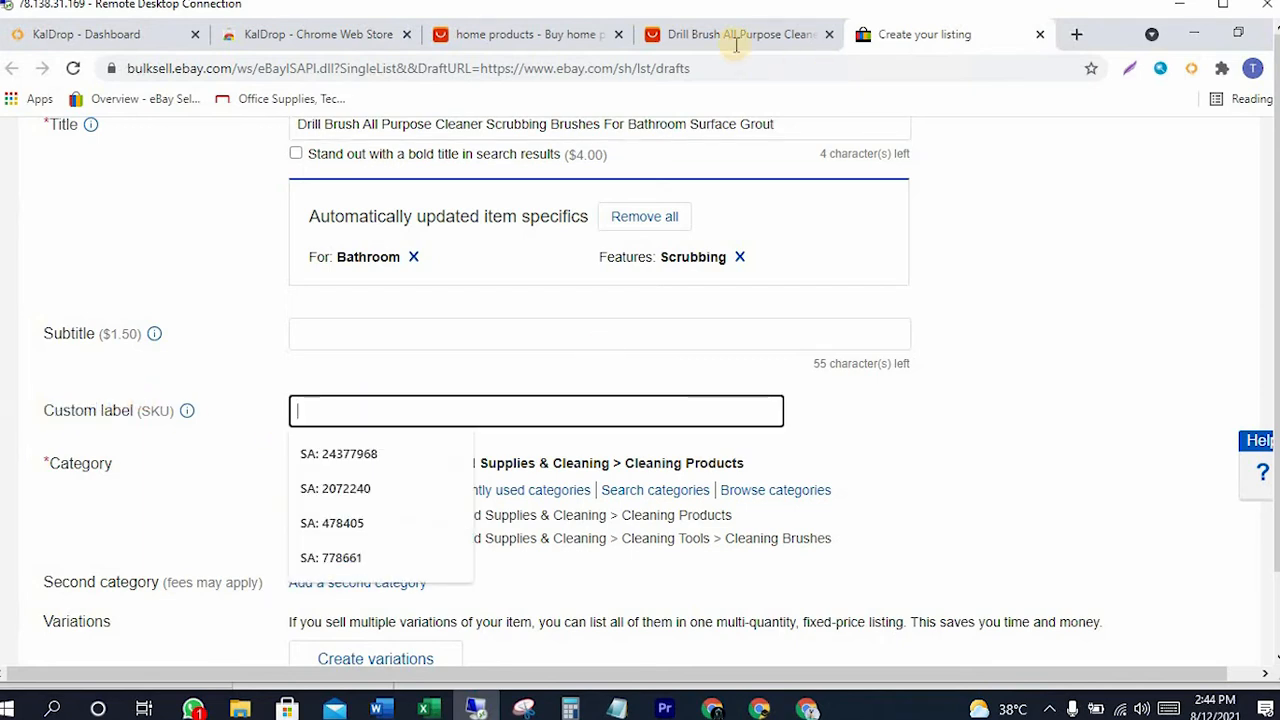
pyautogui.hotkey('ctrl', 'shift', 'Tab')
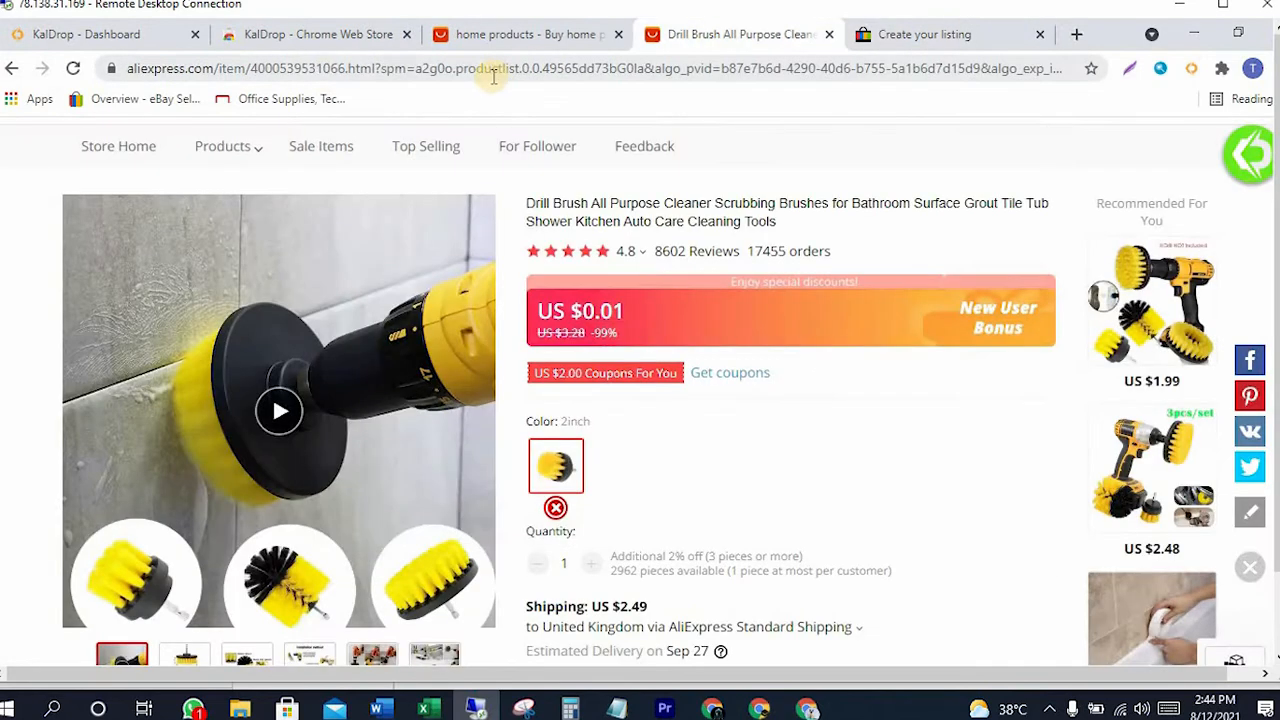
pyautogui.doubleClick(318, 70)
pyautogui.hotkey('ctrl', 'c')
pyautogui.click(930, 36)
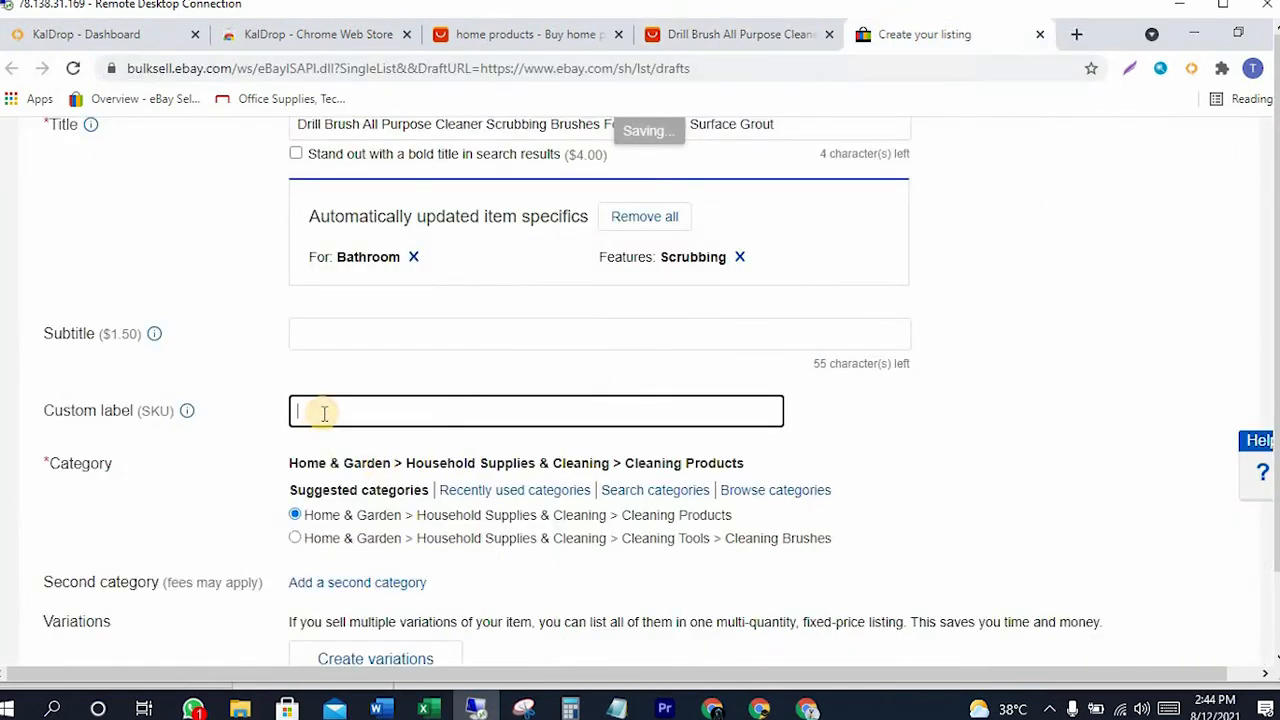
pyautogui.click(323, 413)
pyautogui.hotkey('ctrl', 'v')
pyautogui.scroll(-2, 834, 414)
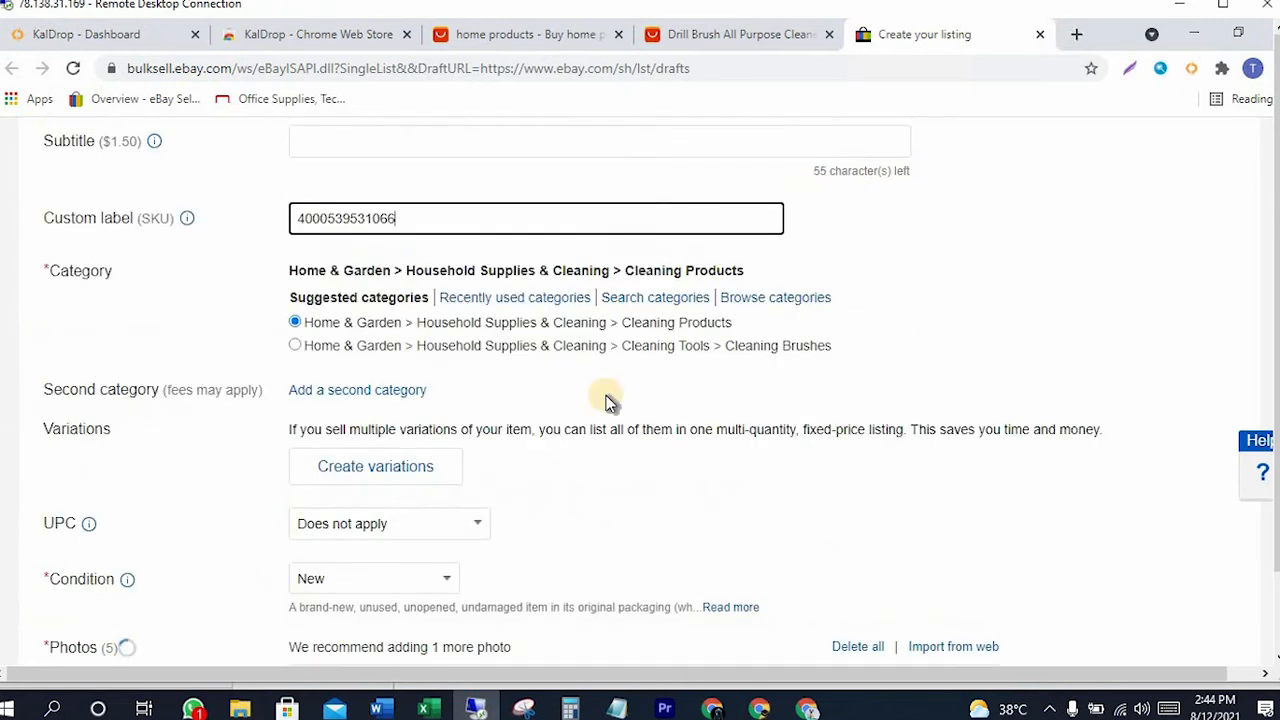
pyautogui.scroll(-2, 657, 386)
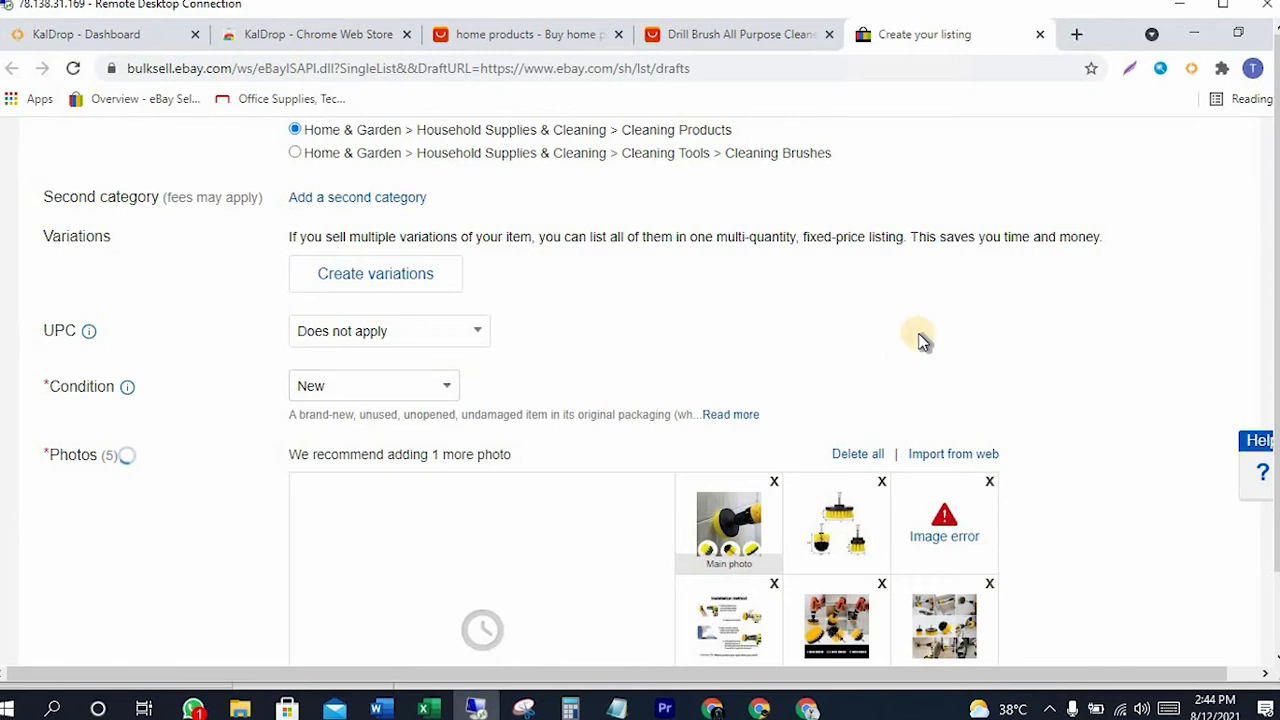
# Remove the photo with the image error from the eBay listing and check the product's color option on the AliExpress page.
pyautogui.scroll(-2, 922, 340)
pyautogui.click(989, 291)
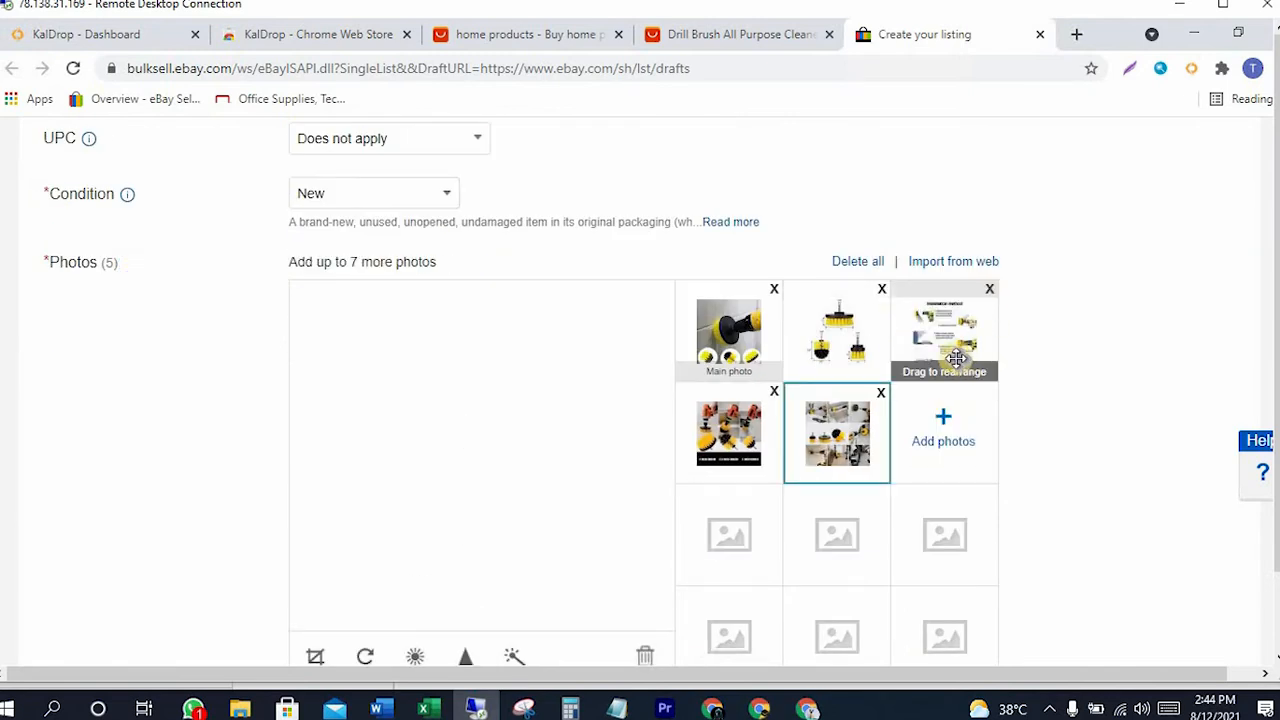
pyautogui.click(702, 34)
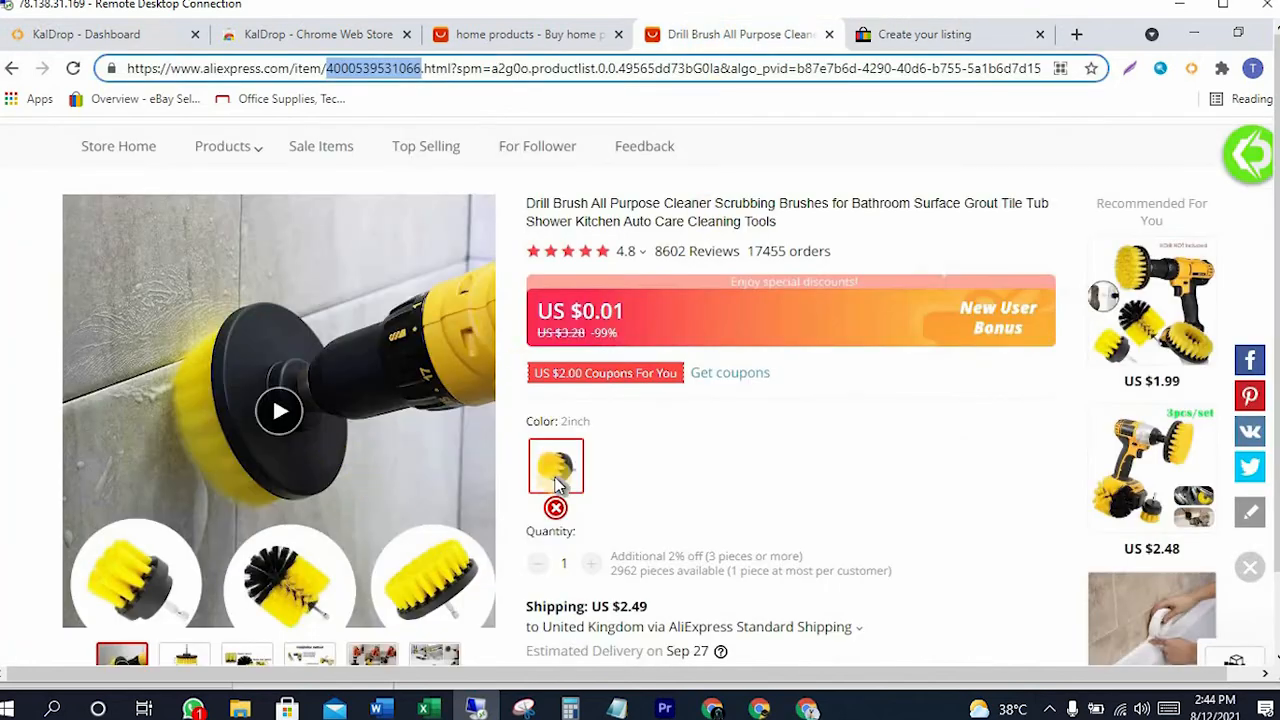
pyautogui.click(894, 38)
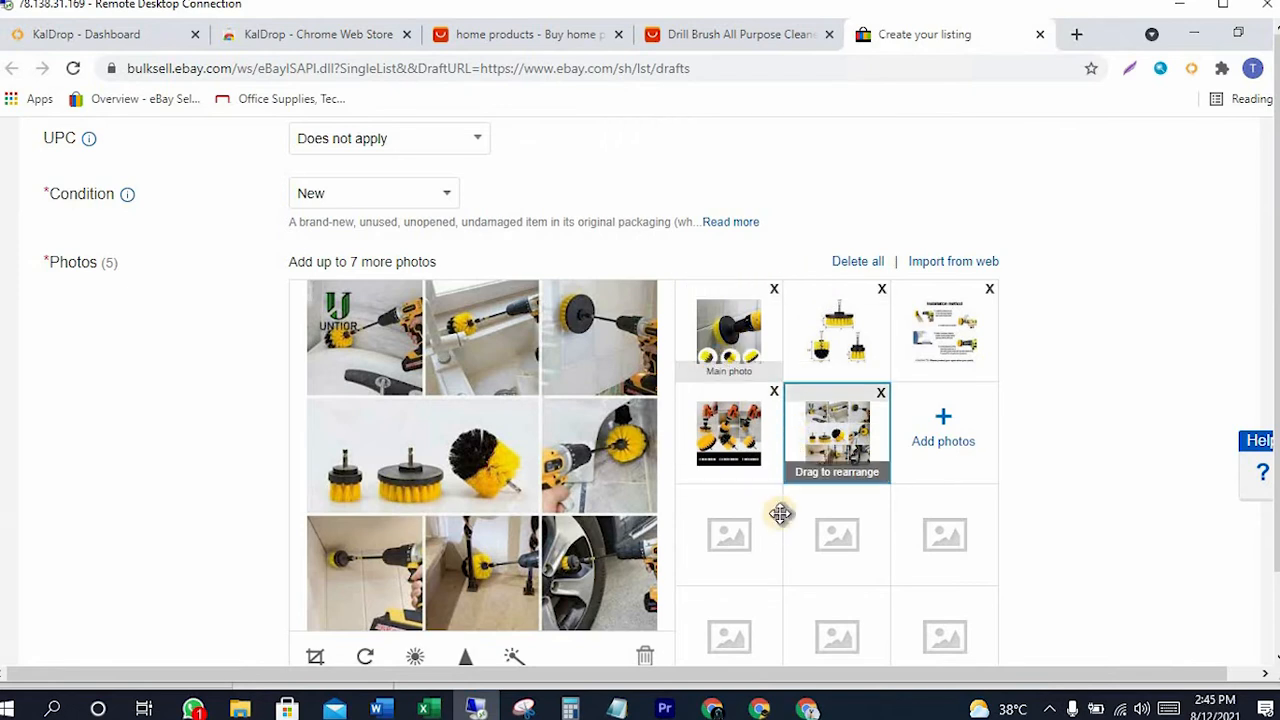
# Review the listing's required, recommended and additional item specifics, including the custom ones filled in from the supplier.
pyautogui.scroll(-2, 567, 358)
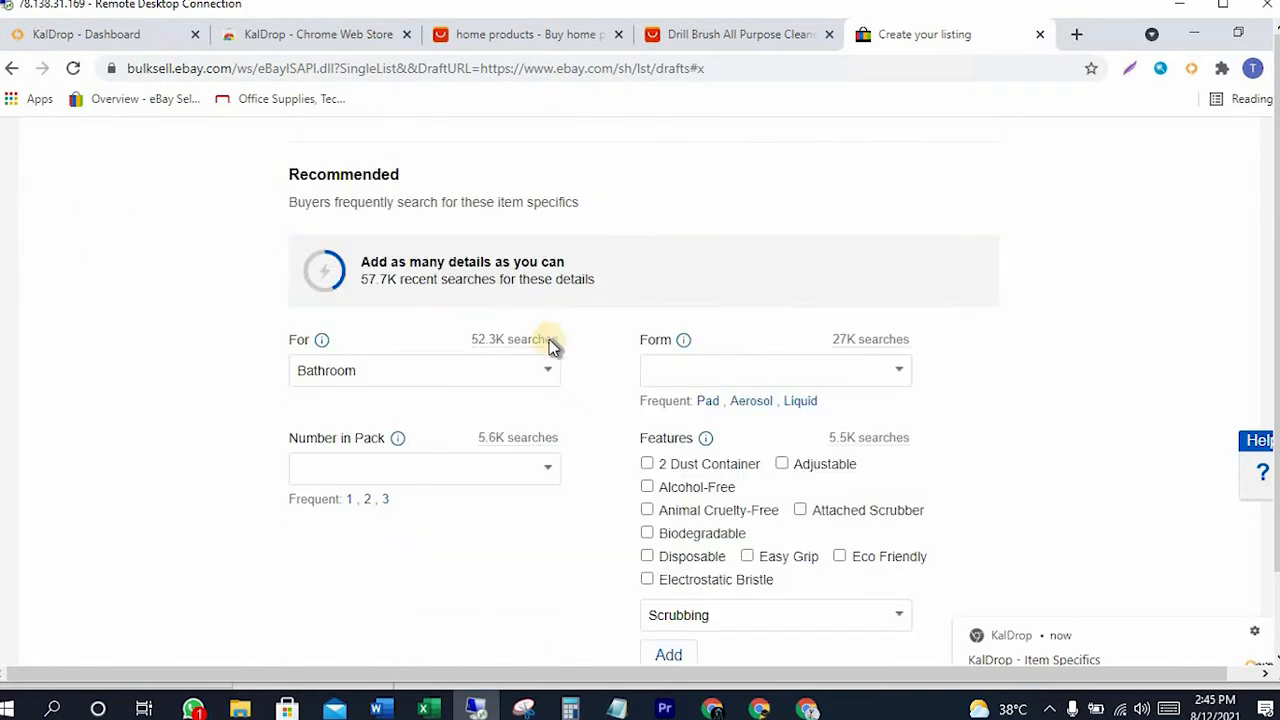
pyautogui.scroll(-3, 550, 373)
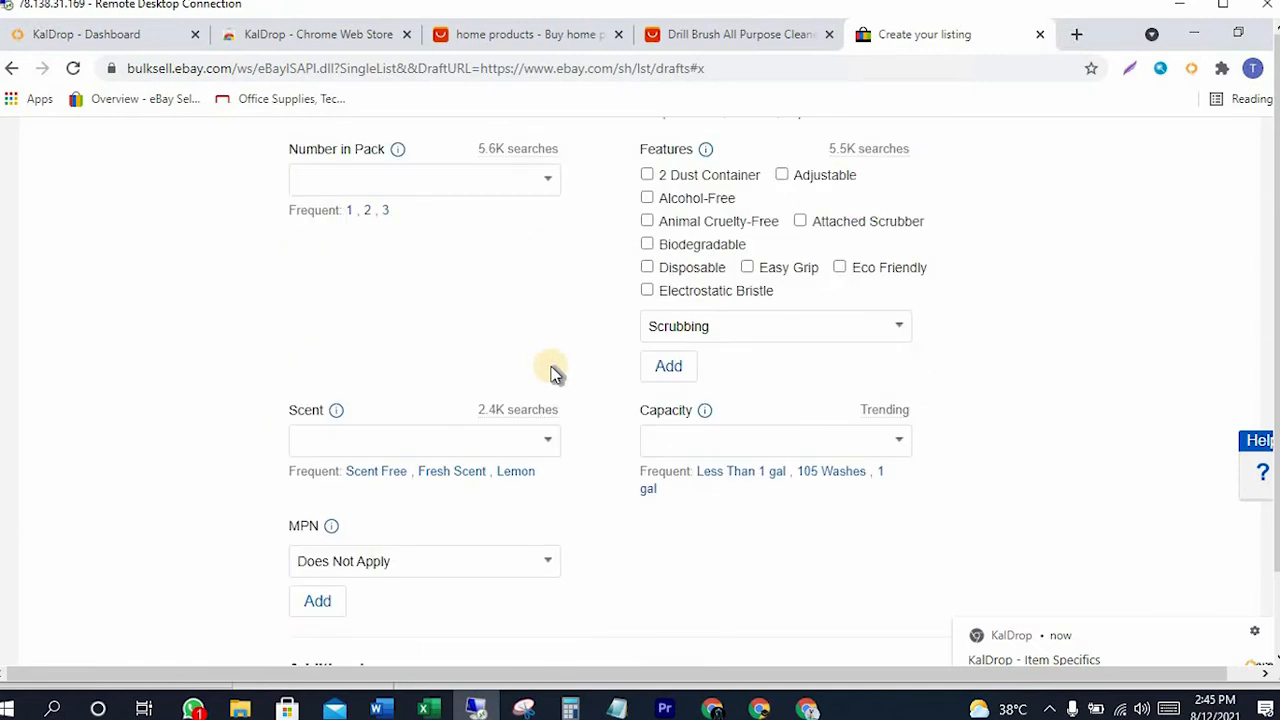
pyautogui.scroll(6, 556, 373)
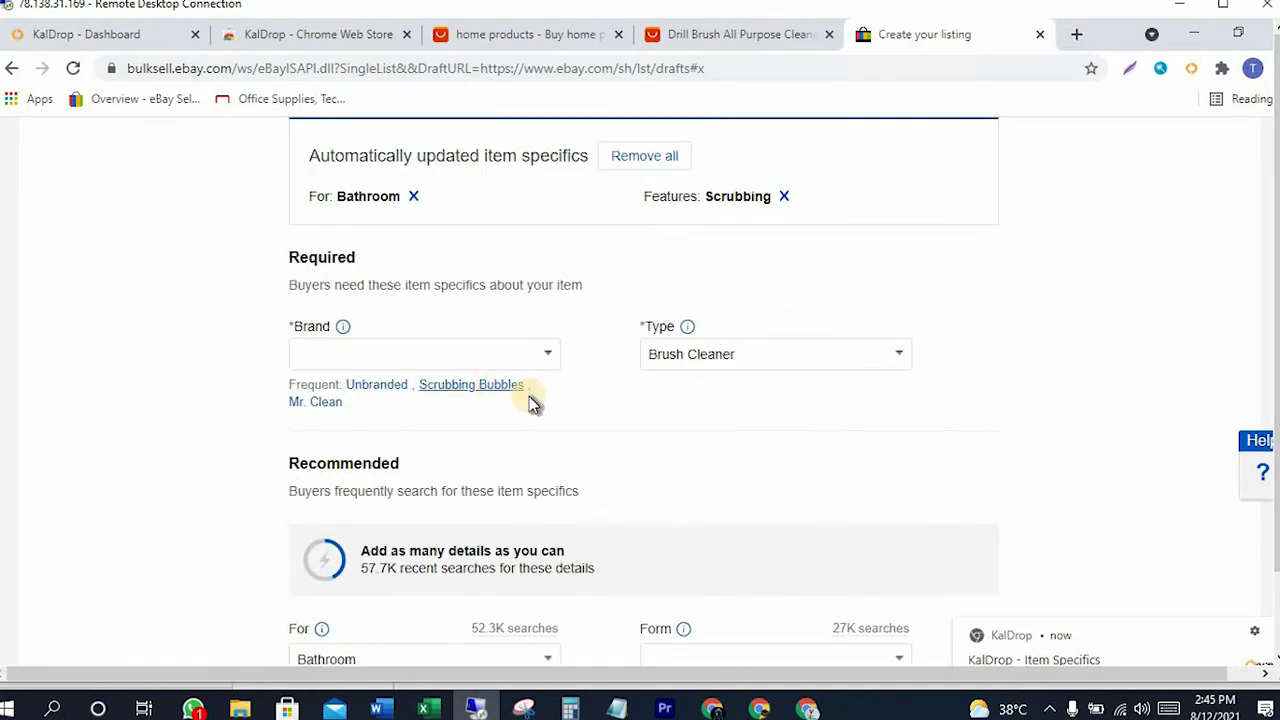
pyautogui.scroll(-3, 529, 396)
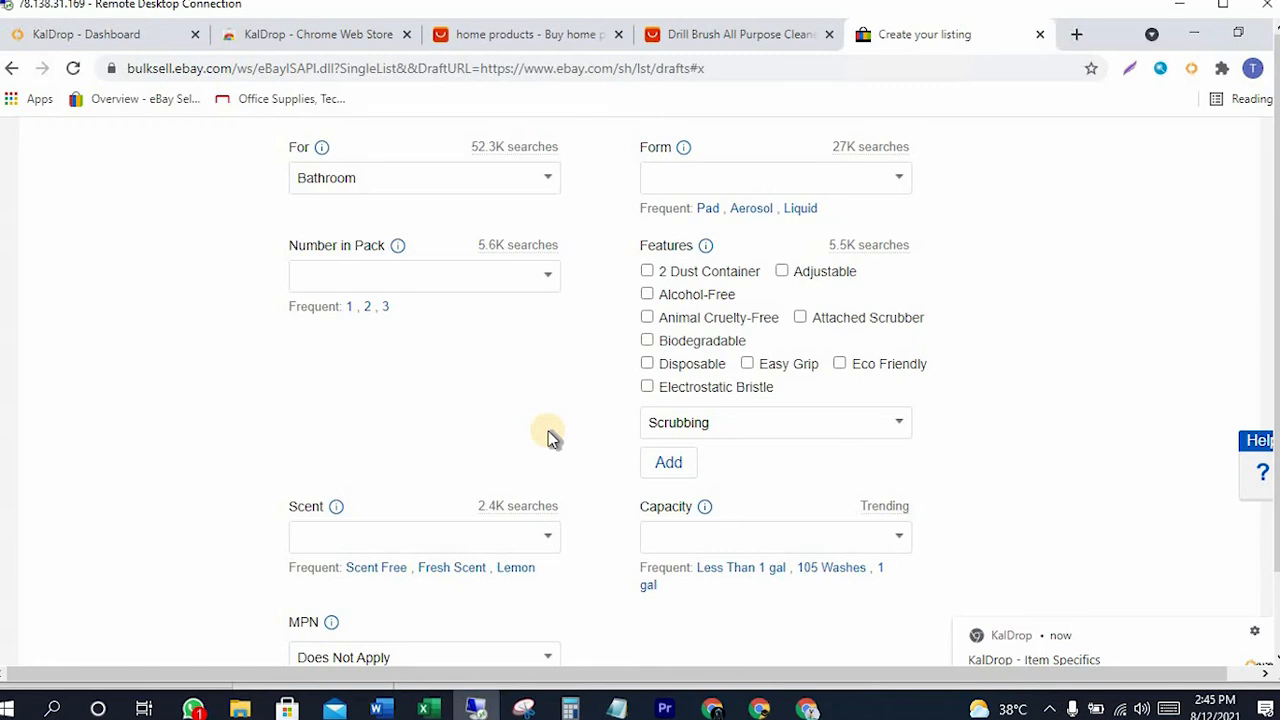
pyautogui.scroll(-3, 550, 437)
pyautogui.scroll(-2, 550, 437)
pyautogui.scroll(-3, 548, 435)
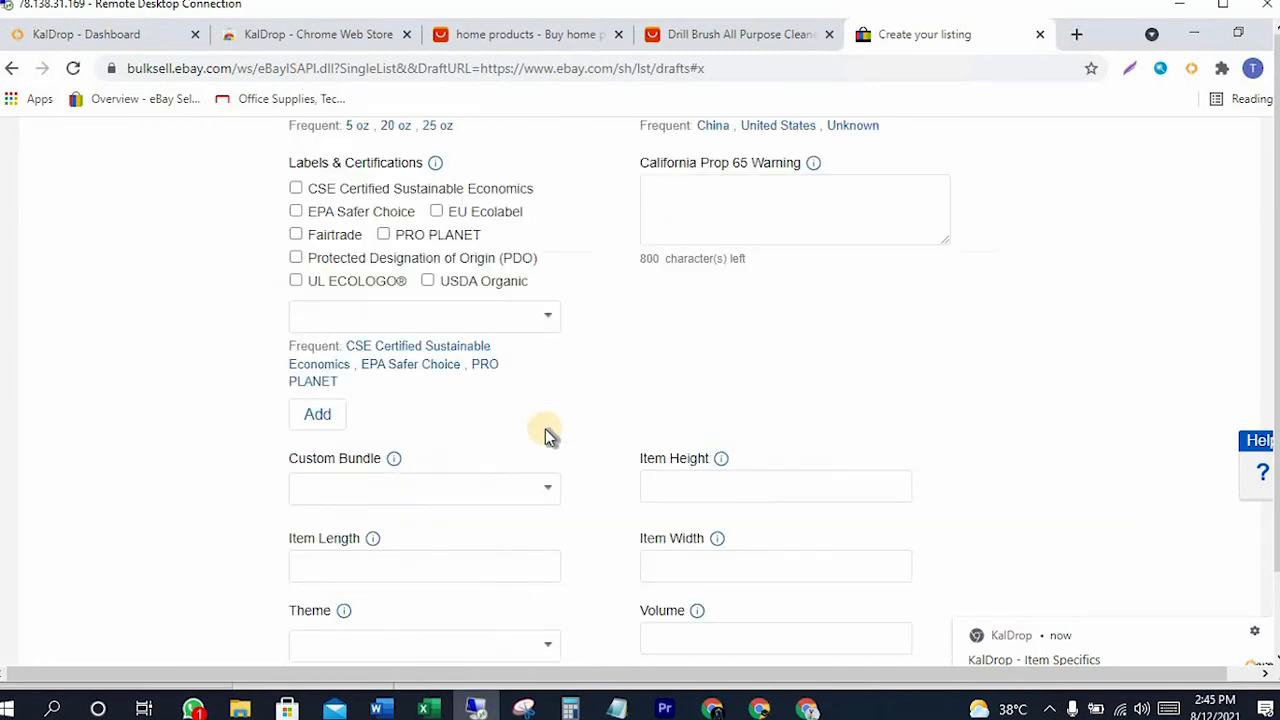
pyautogui.scroll(-2, 545, 433)
pyautogui.scroll(-1, 506, 440)
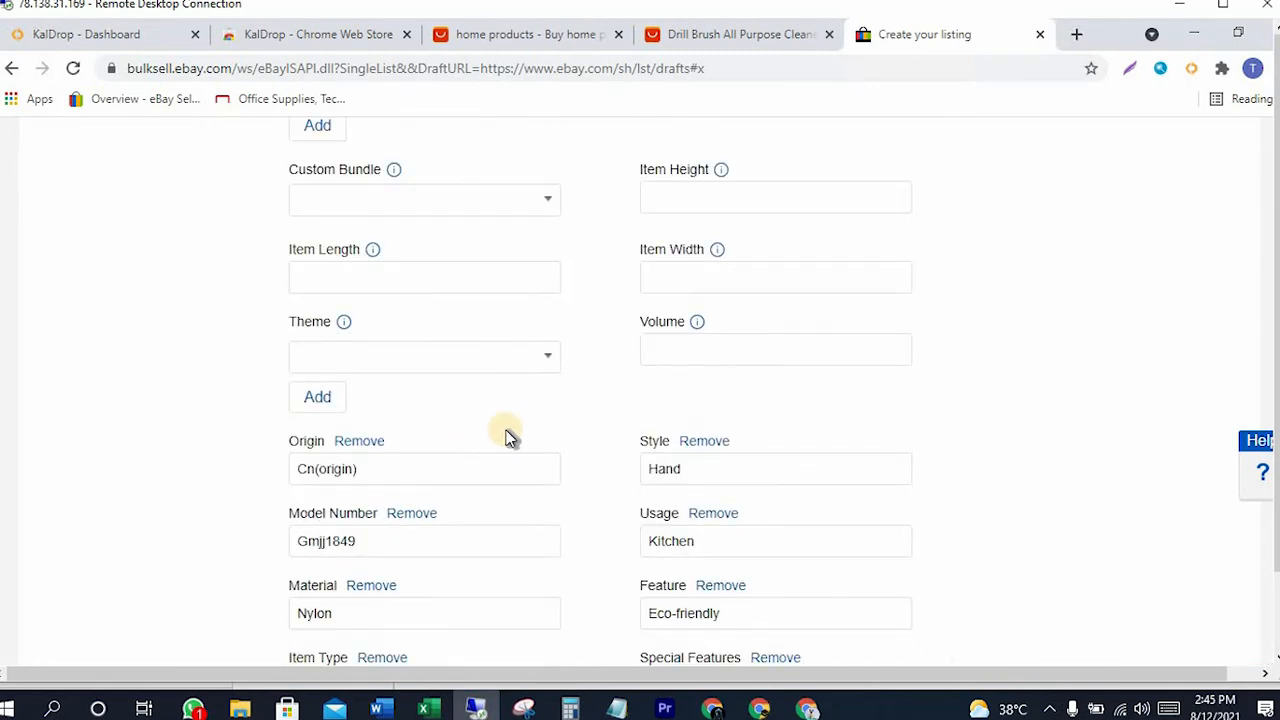
pyautogui.scroll(-5, 506, 437)
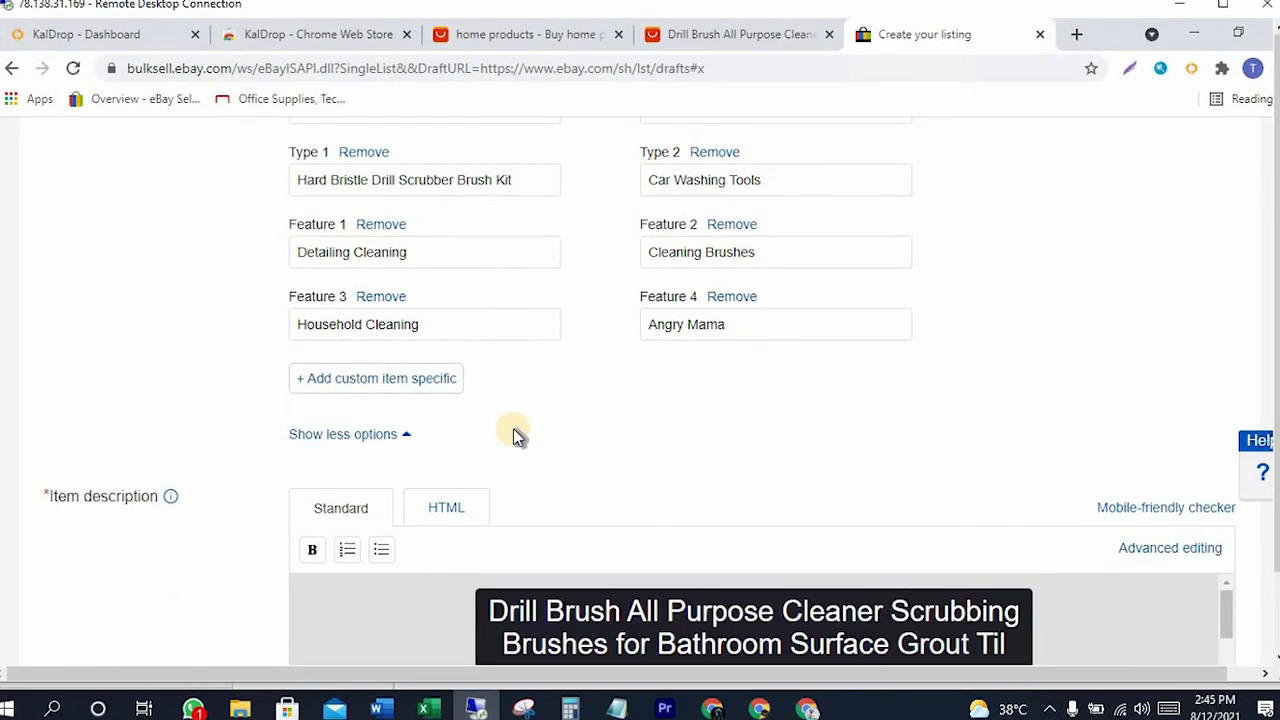
# Read through the item description, including its product image, product text, shipping, returns and feedback sections.
pyautogui.scroll(-4, 515, 435)
pyautogui.scroll(-6, 680, 380)
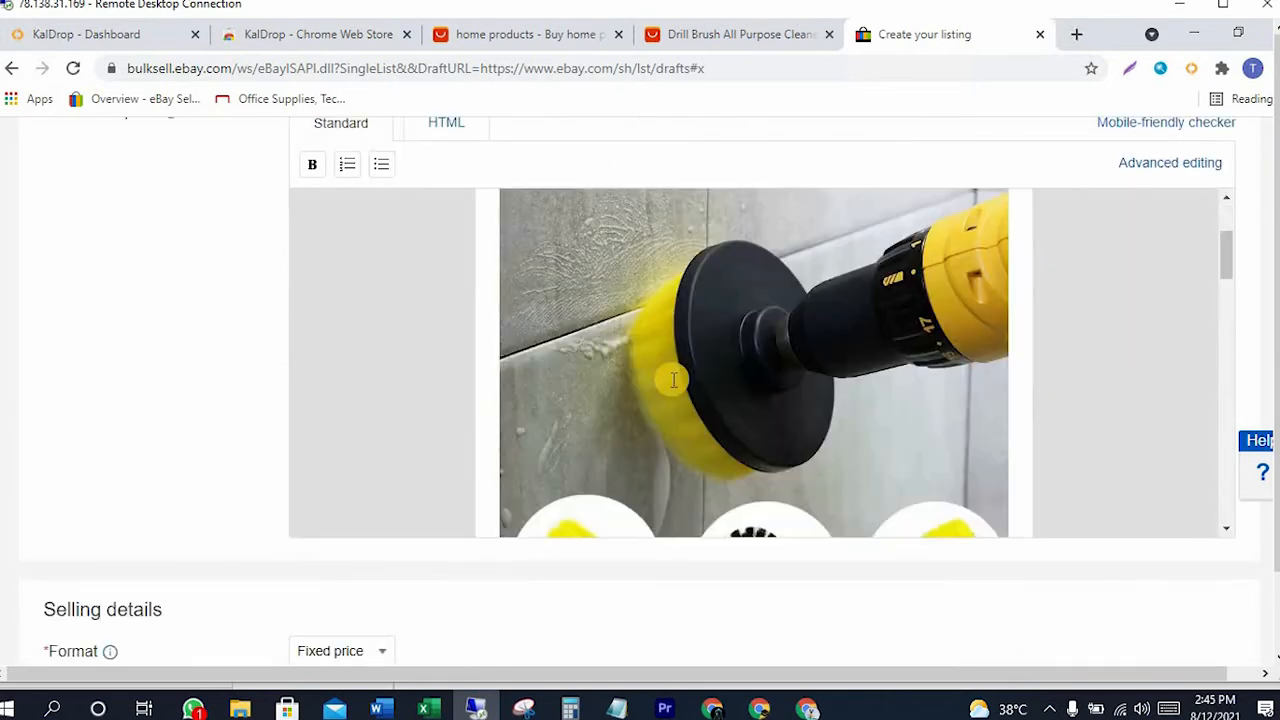
pyautogui.scroll(-7, 670, 380)
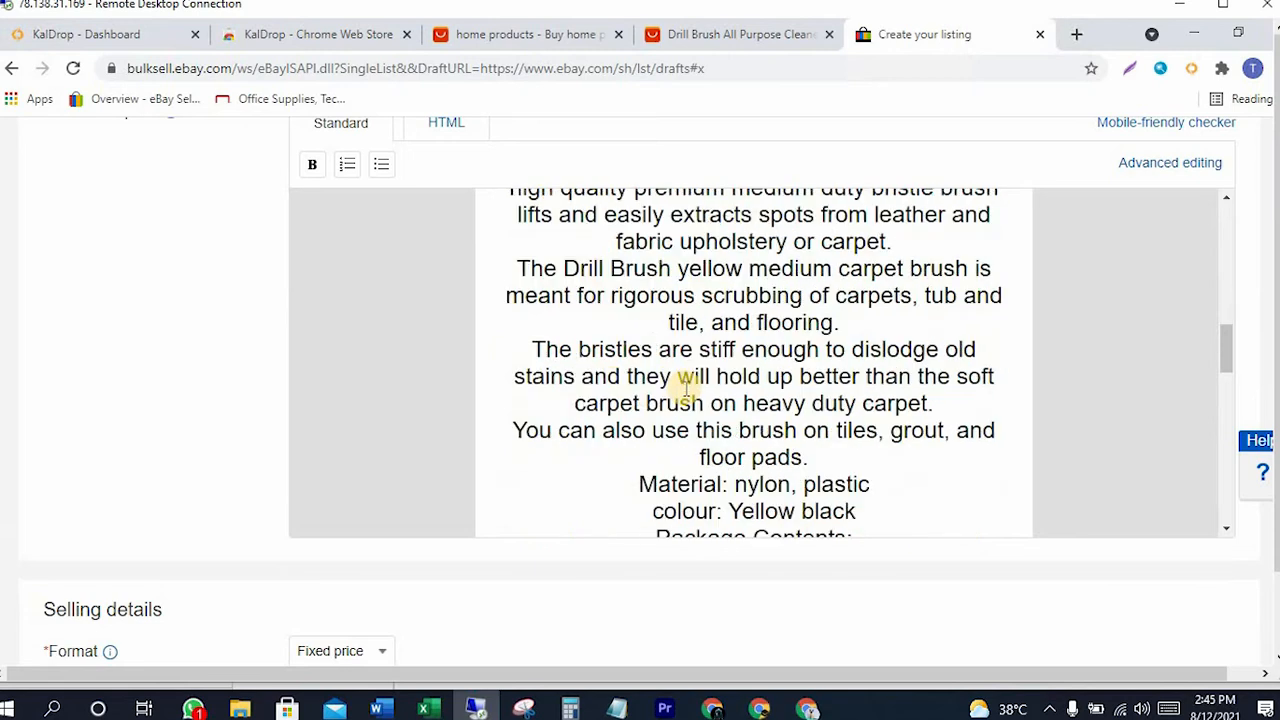
pyautogui.scroll(-2, 686, 386)
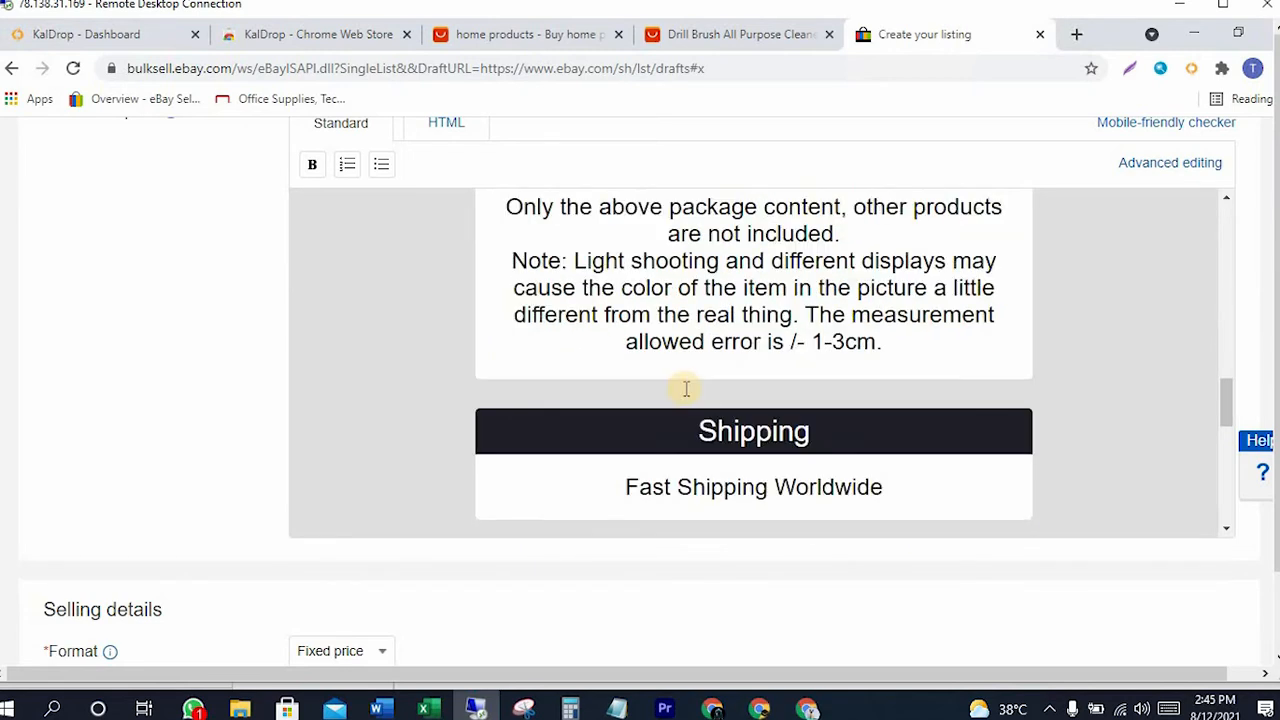
pyautogui.scroll(2, 686, 388)
pyautogui.scroll(-6, 643, 429)
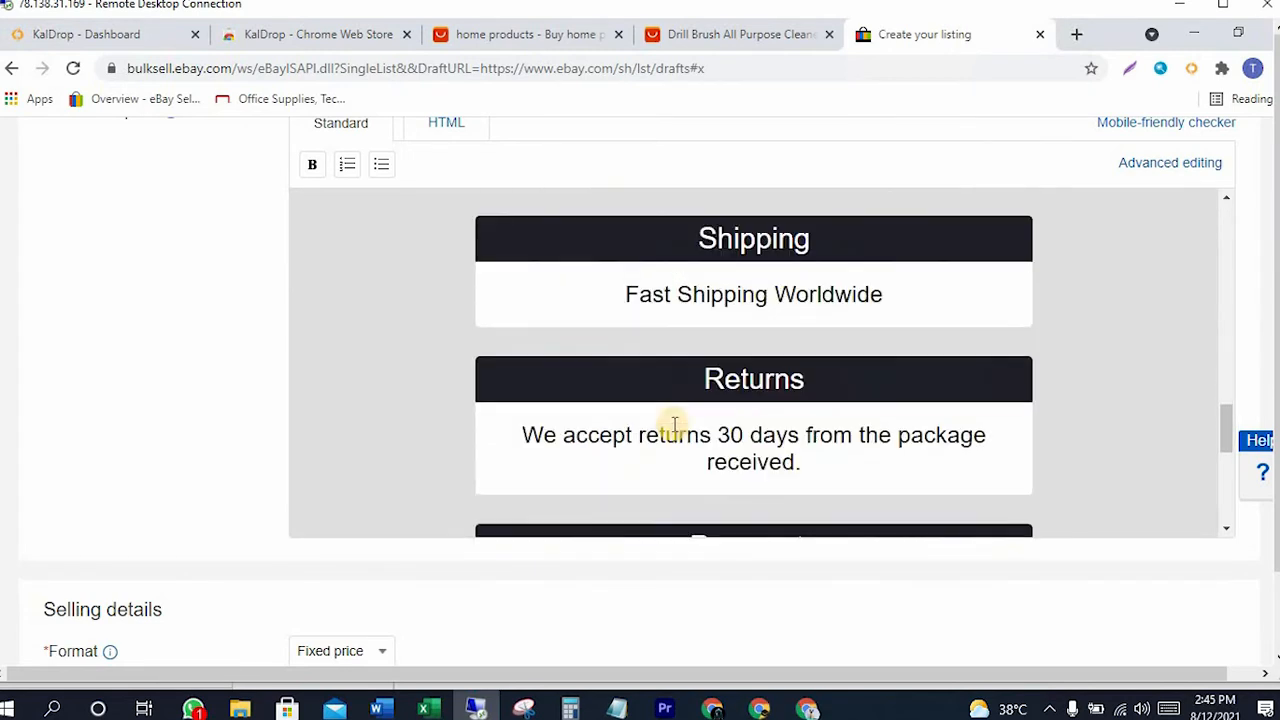
pyautogui.scroll(-10, 675, 425)
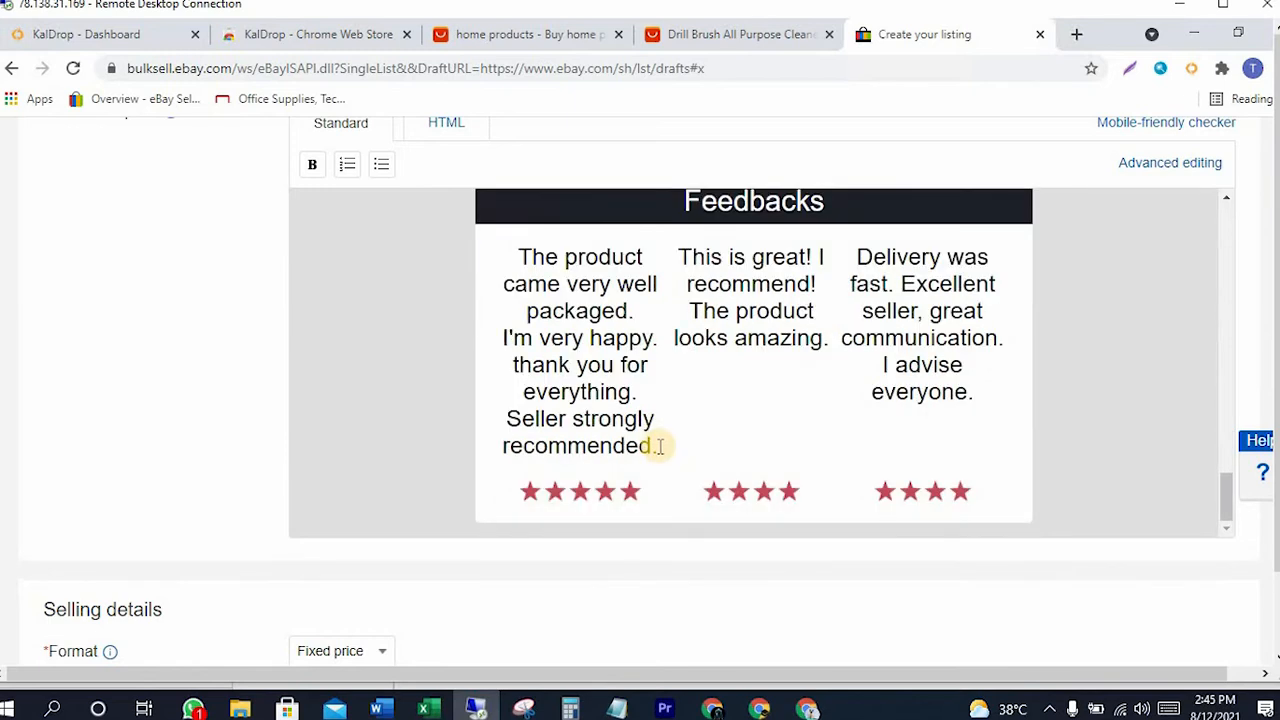
pyautogui.scroll(-4, 669, 445)
pyautogui.scroll(3, 668, 440)
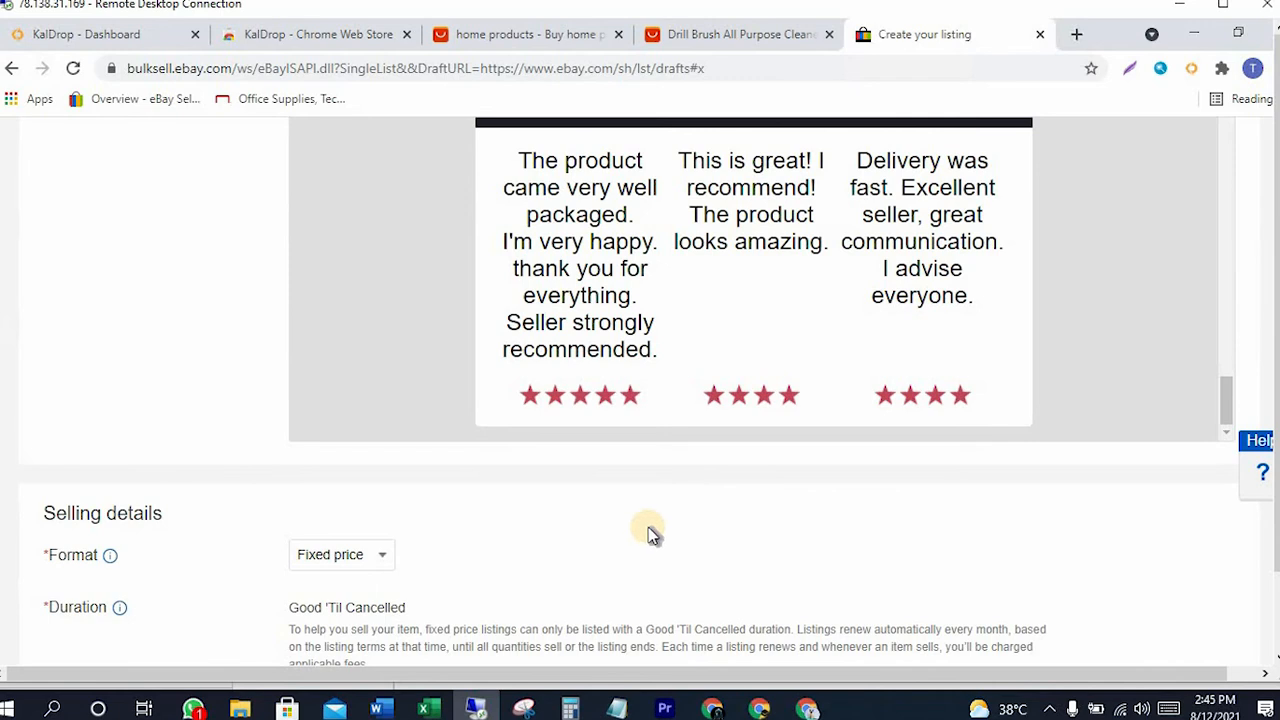
# Set the listing's Buy It Now price to $8.99.
pyautogui.scroll(-3, 648, 527)
pyautogui.scroll(-1, 427, 450)
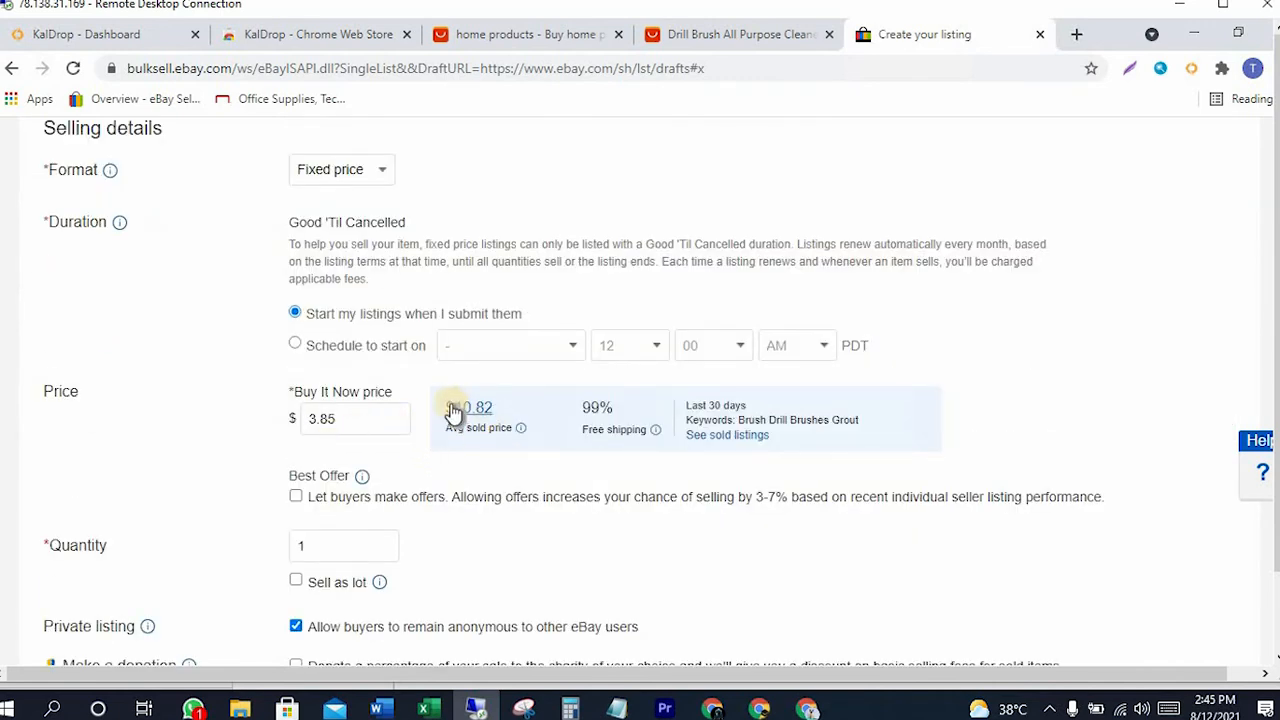
pyautogui.doubleClick(323, 418)
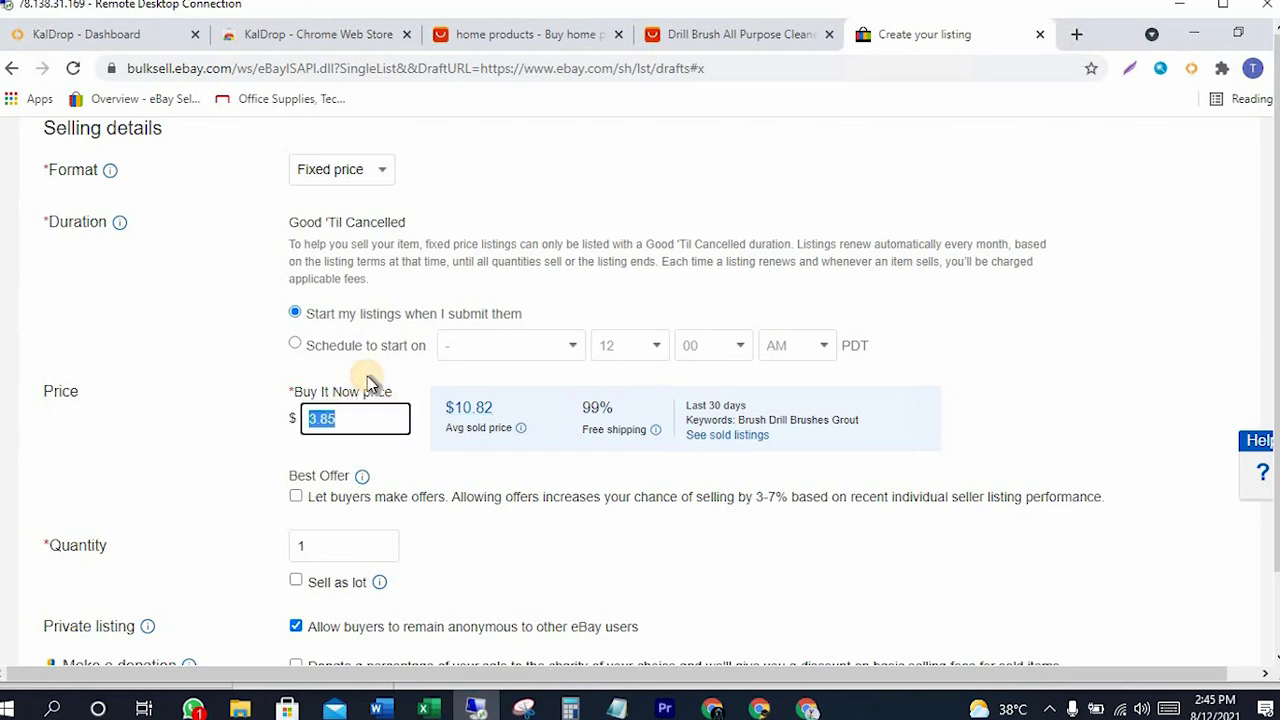
pyautogui.write('8.99')
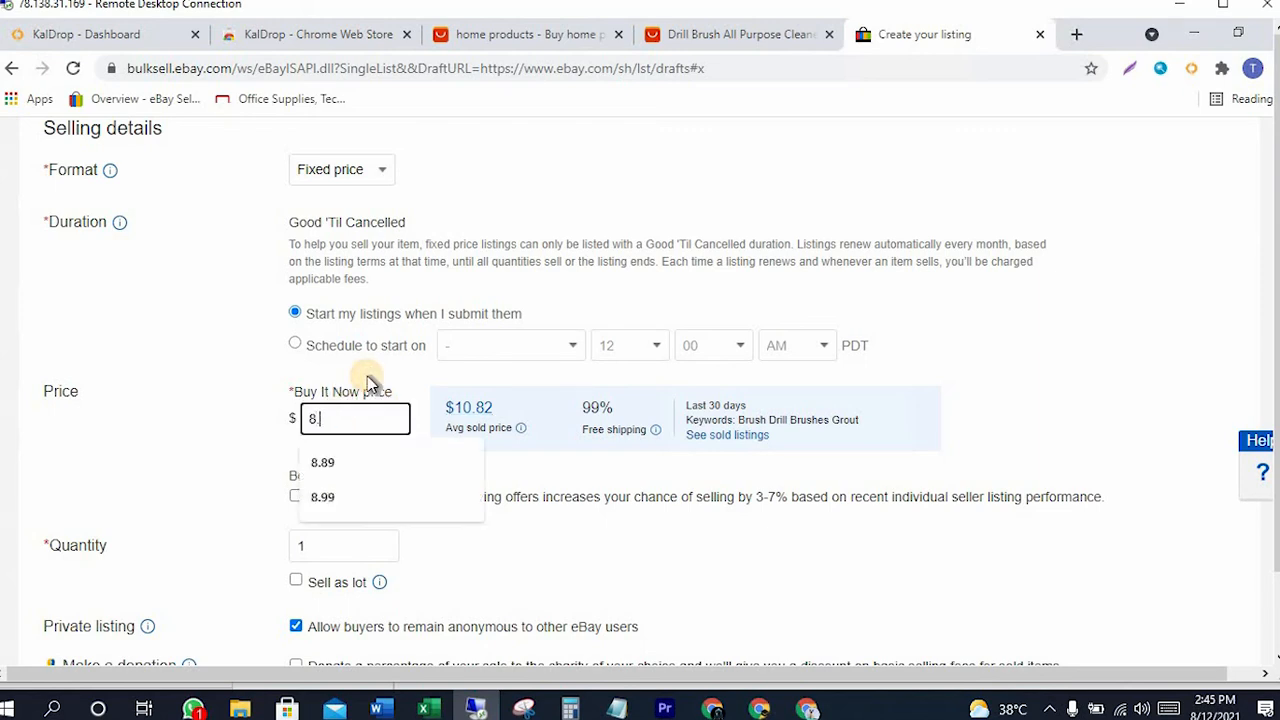
pyautogui.click(229, 466)
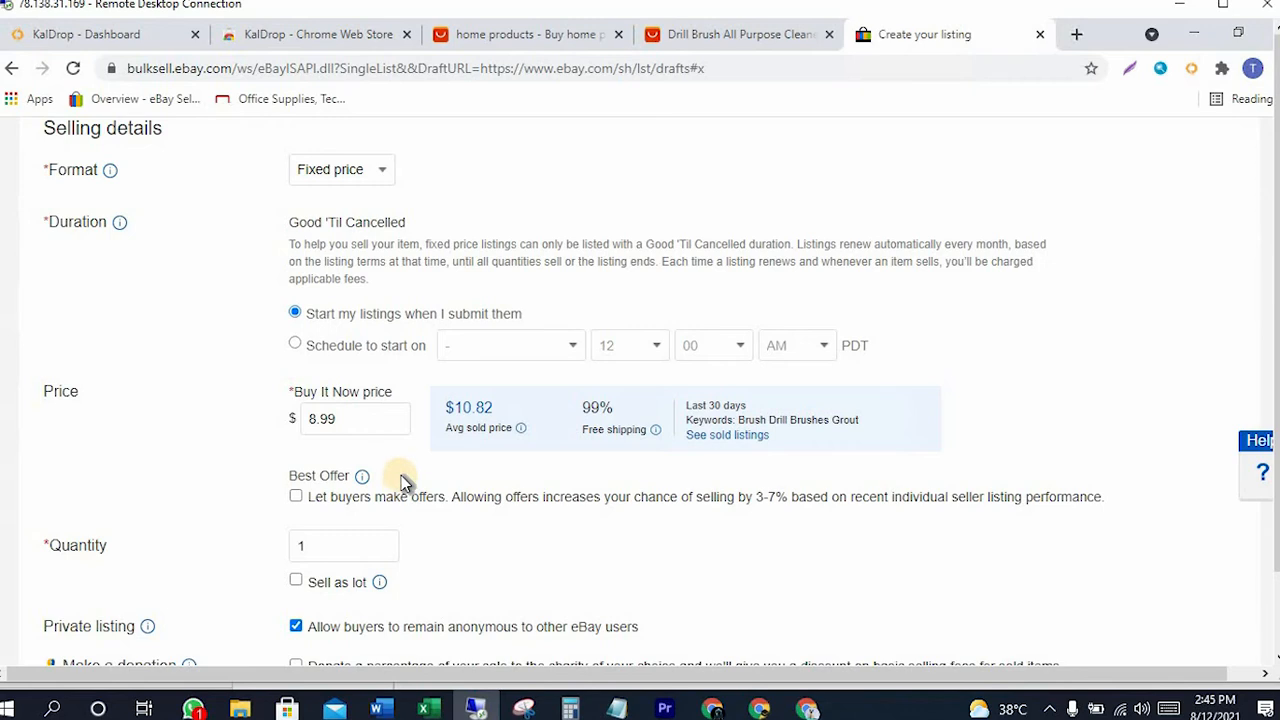
# Examine the available payment and shipping policies, the package details and the item location in the listing's shipping details.
pyautogui.scroll(-3, 402, 474)
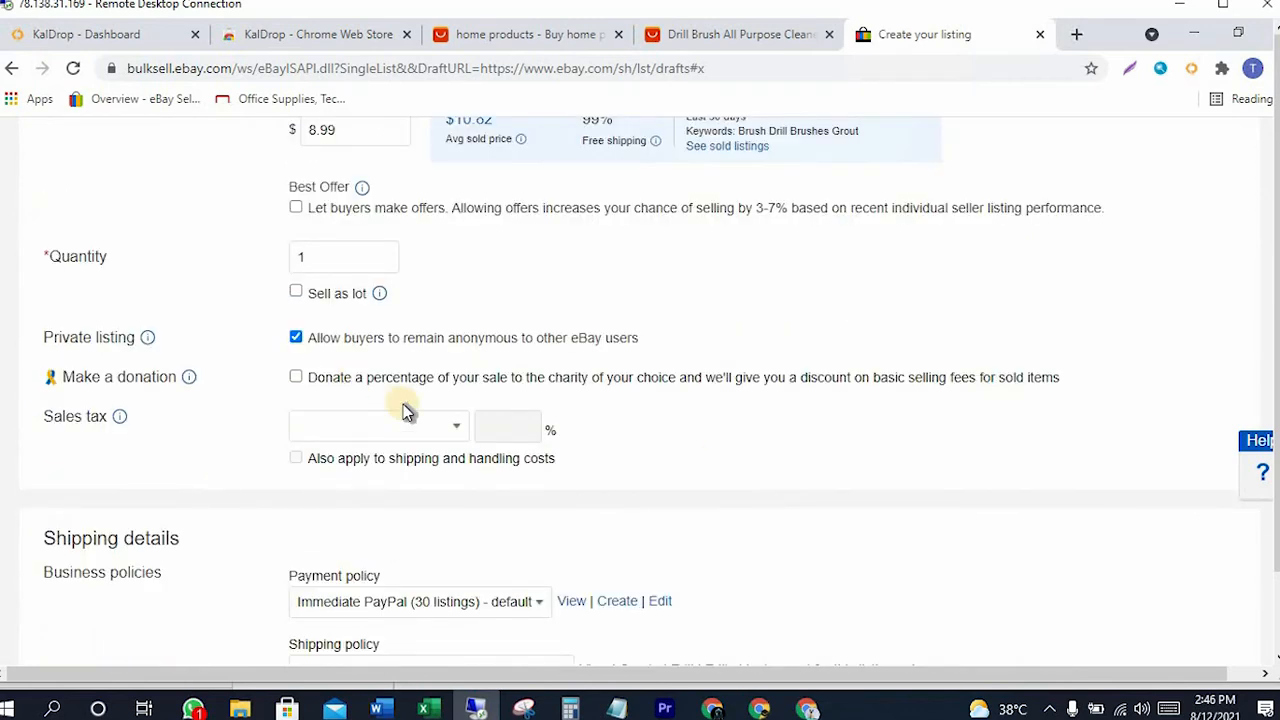
pyautogui.scroll(-3, 400, 404)
pyautogui.click(502, 318)
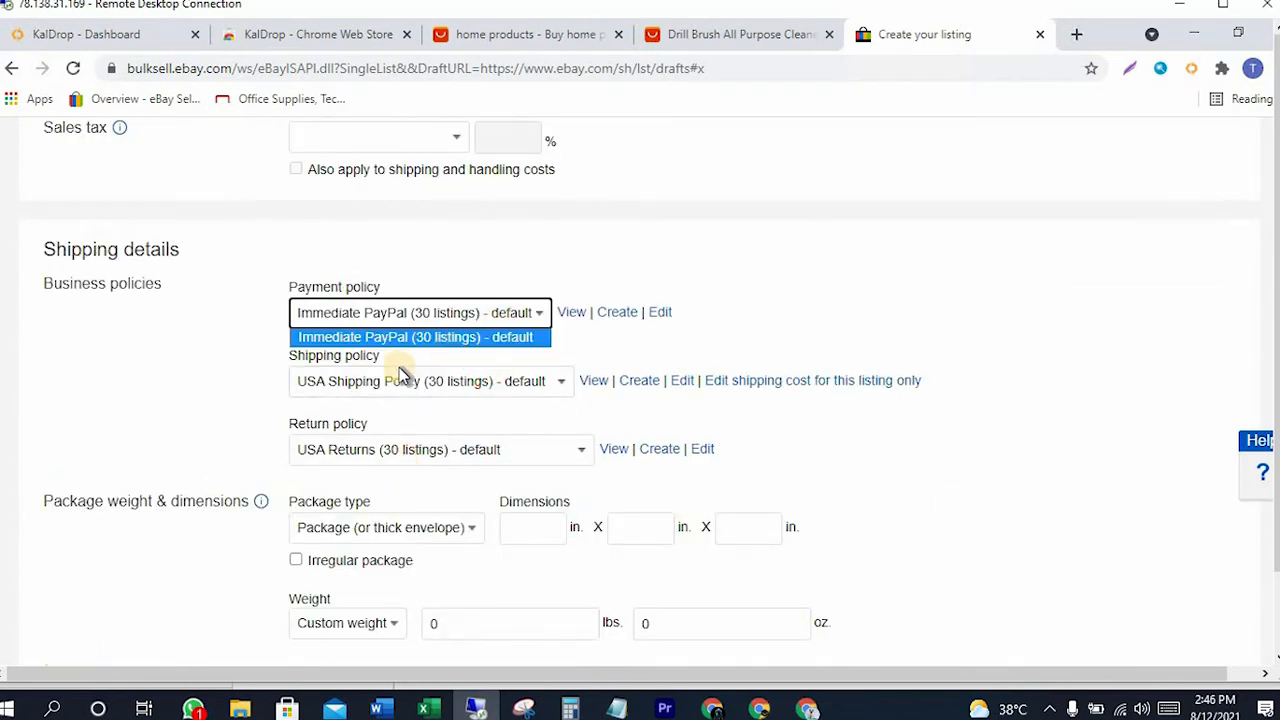
pyautogui.click(474, 381)
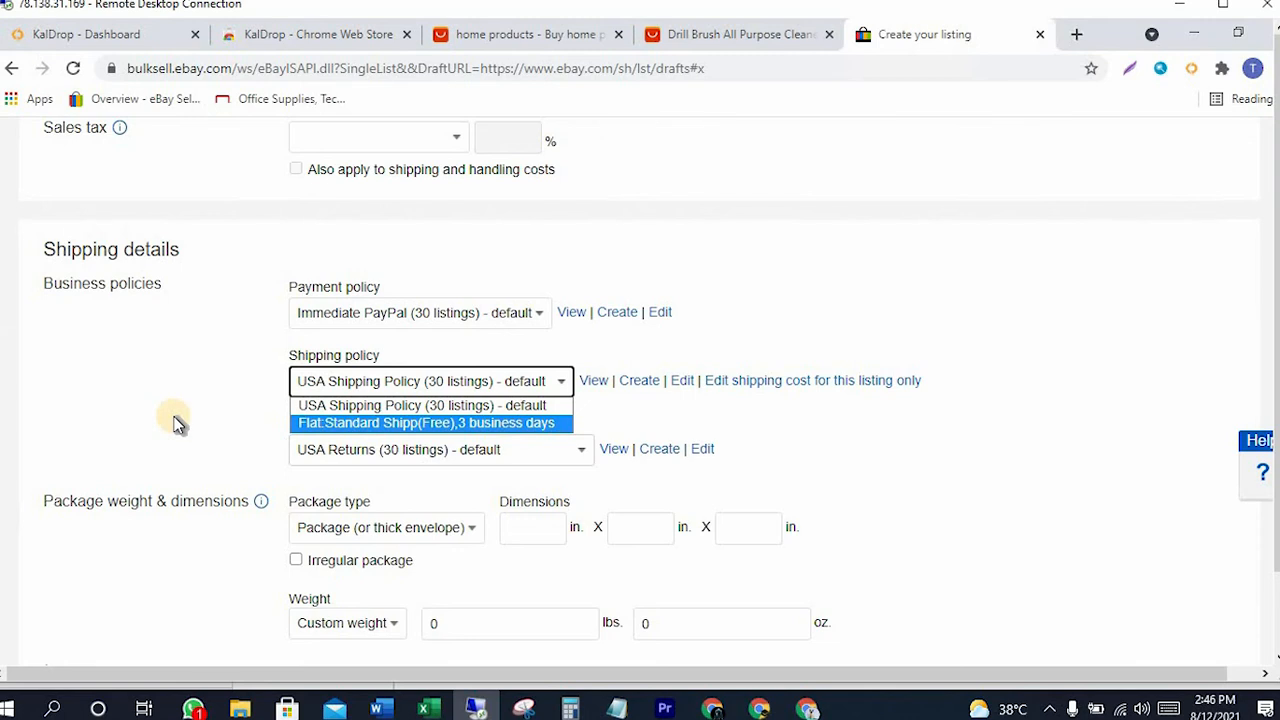
pyautogui.click(210, 430)
pyautogui.scroll(-6, 240, 477)
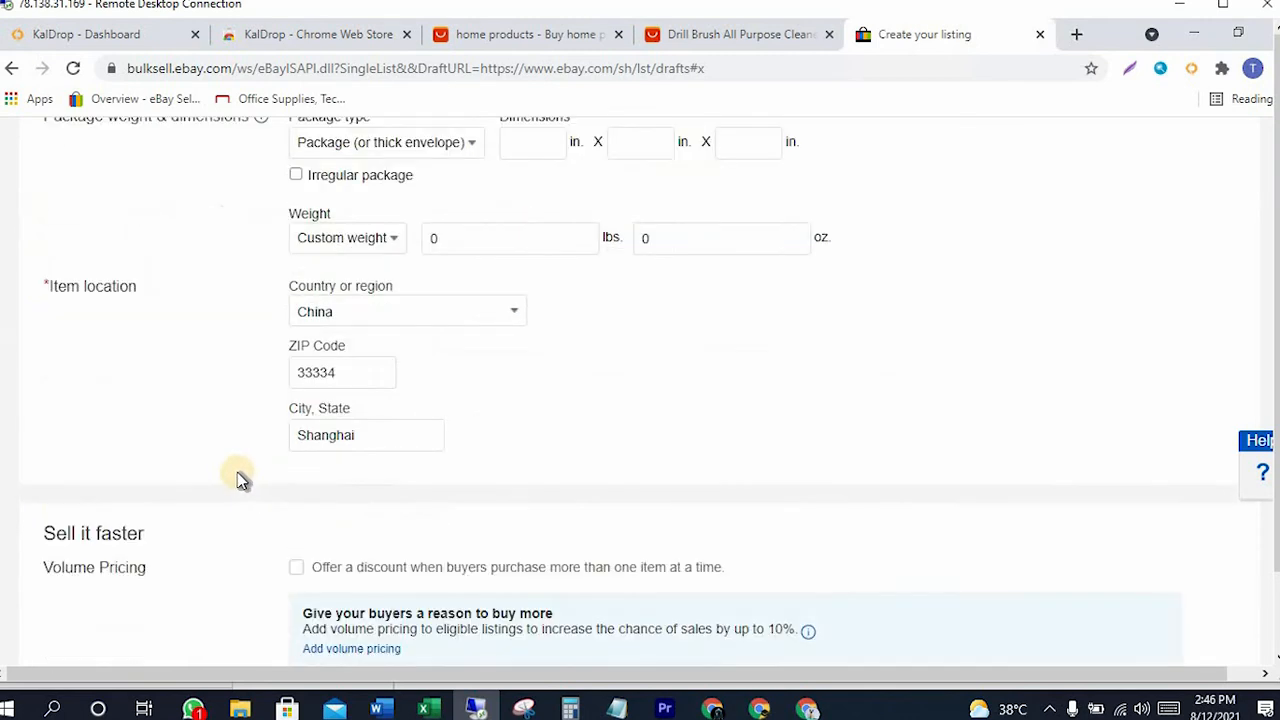
pyautogui.scroll(2, 380, 360)
pyautogui.scroll(-3, 291, 482)
pyautogui.scroll(-2, 291, 478)
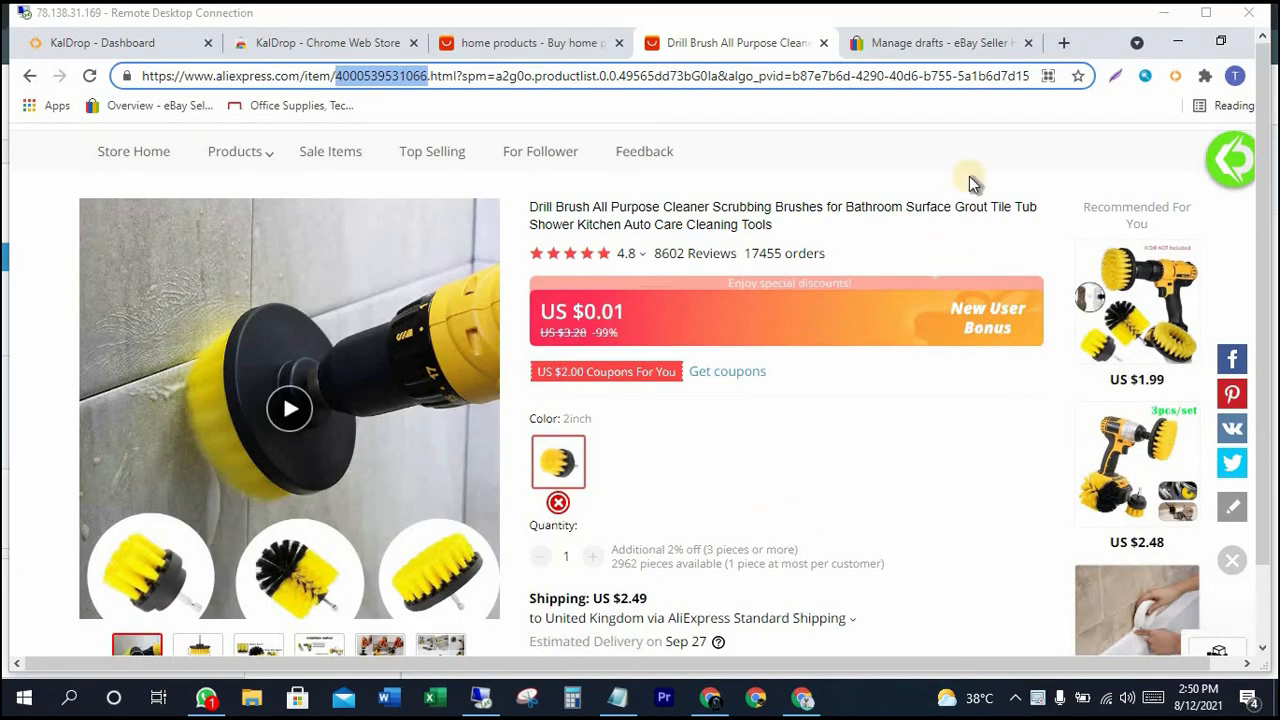
# Open the drill brush's product links for editing in the KalDrop extension and activate the empty eBay product link field.
pyautogui.click(1172, 78)
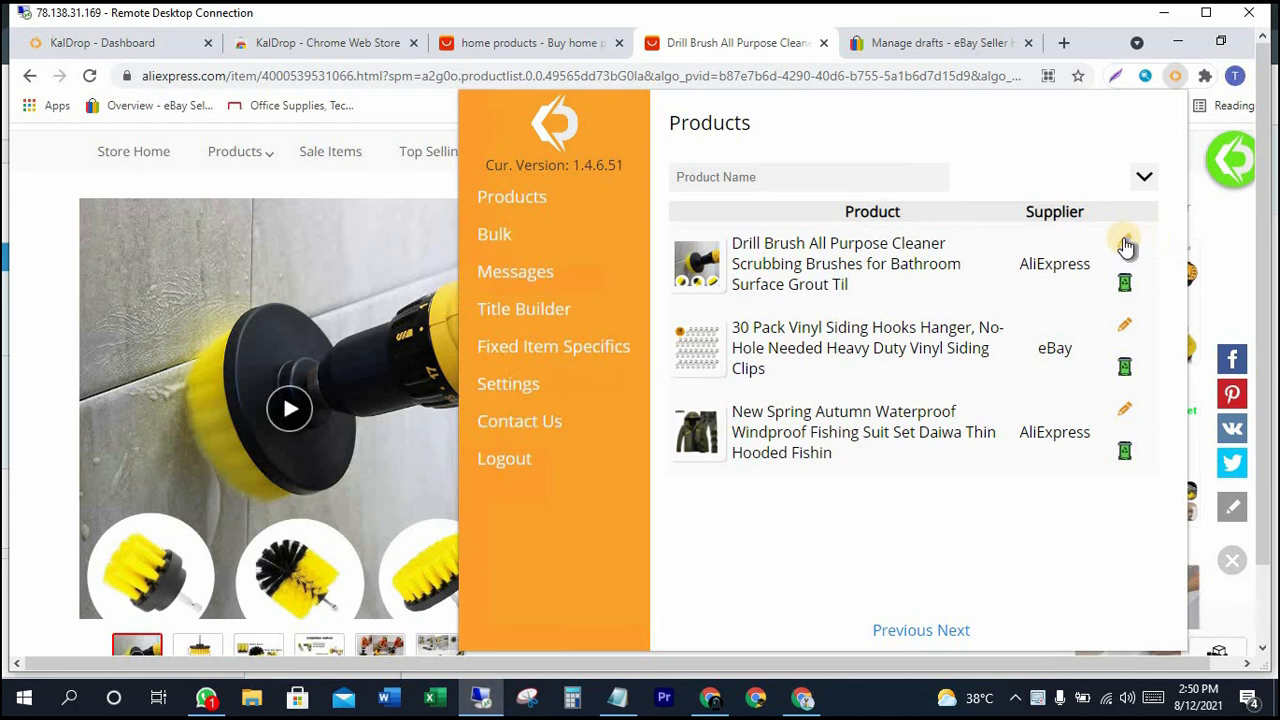
pyautogui.click(1124, 243)
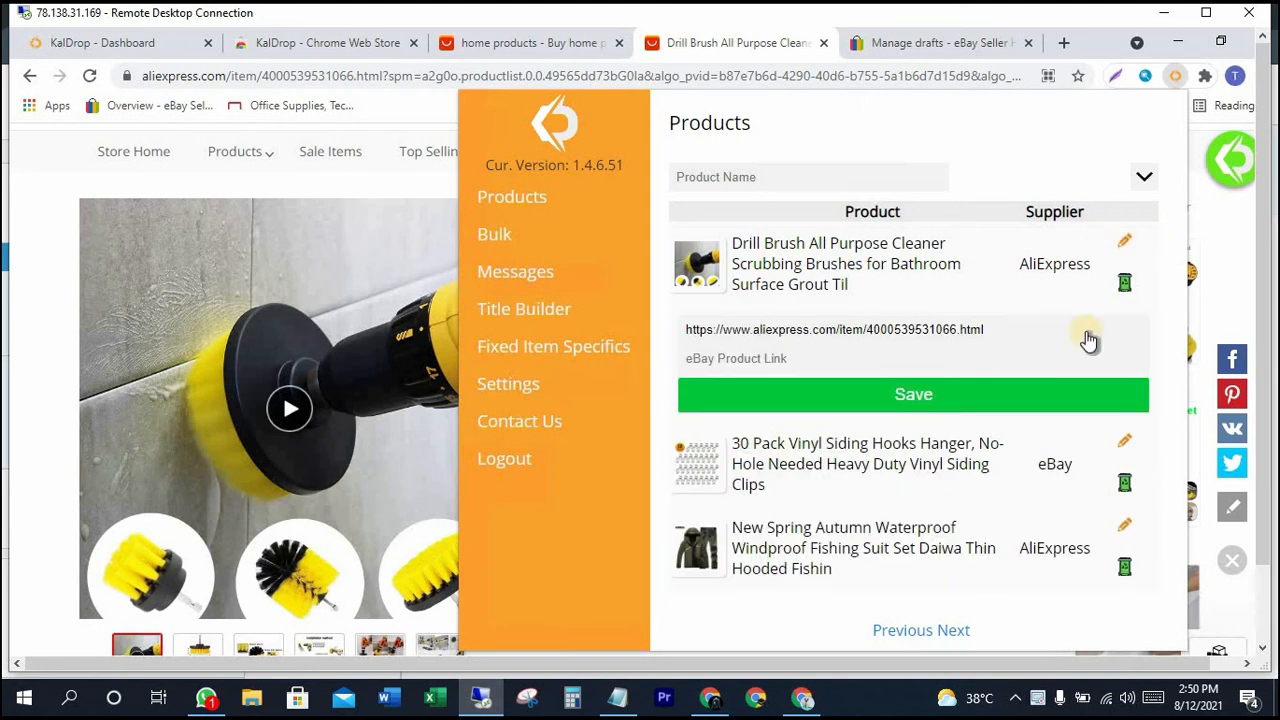
pyautogui.doubleClick(823, 329)
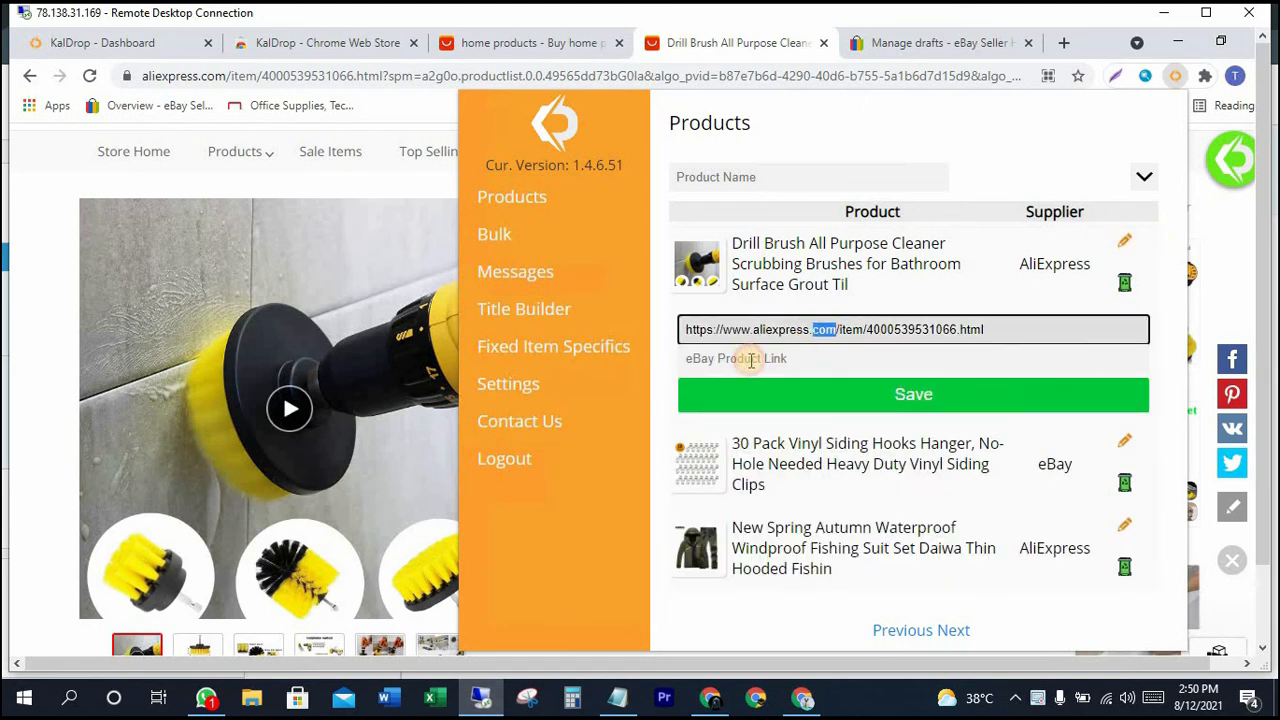
pyautogui.click(751, 360)
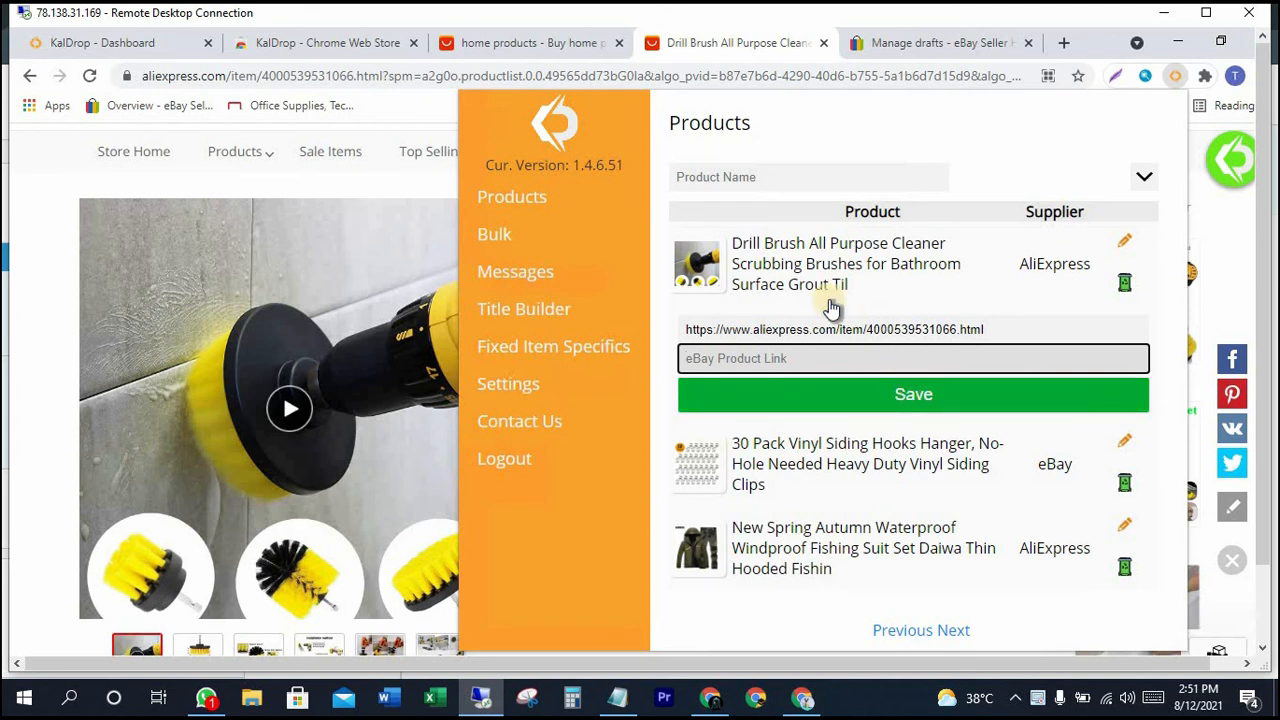